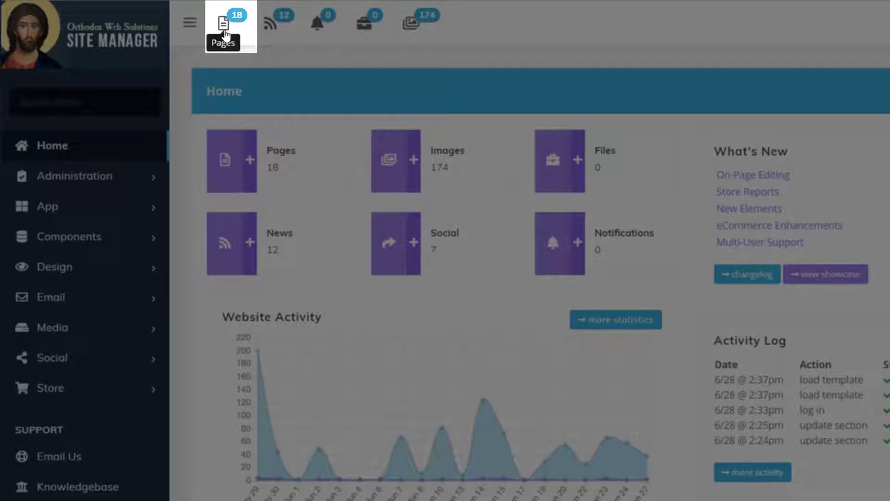
pyautogui.click(224, 29)
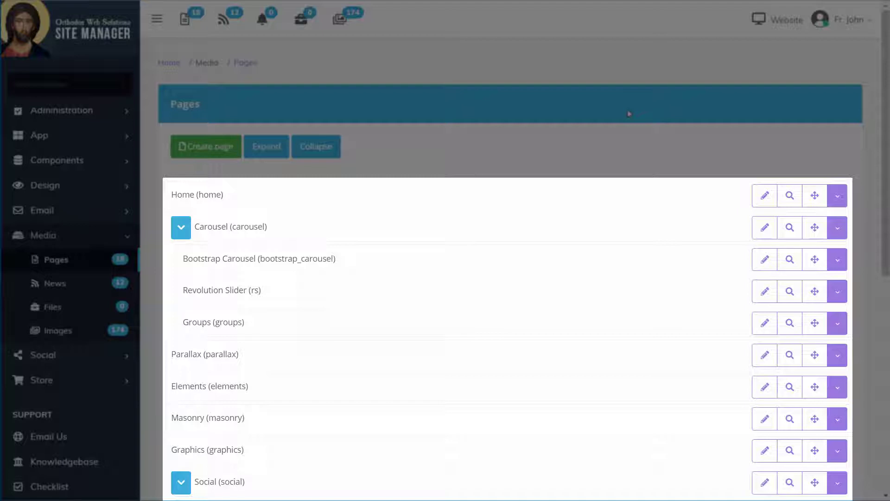
pyautogui.scroll(-1, 627, 111)
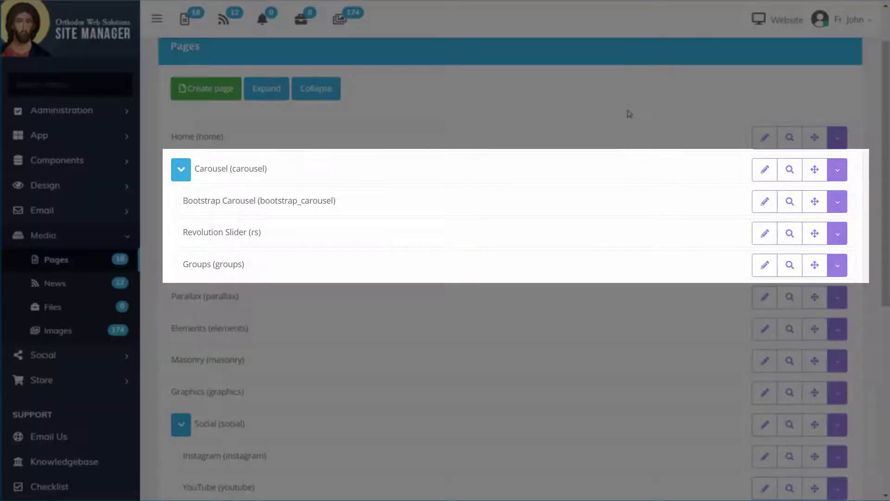
pyautogui.scroll(1, 629, 114)
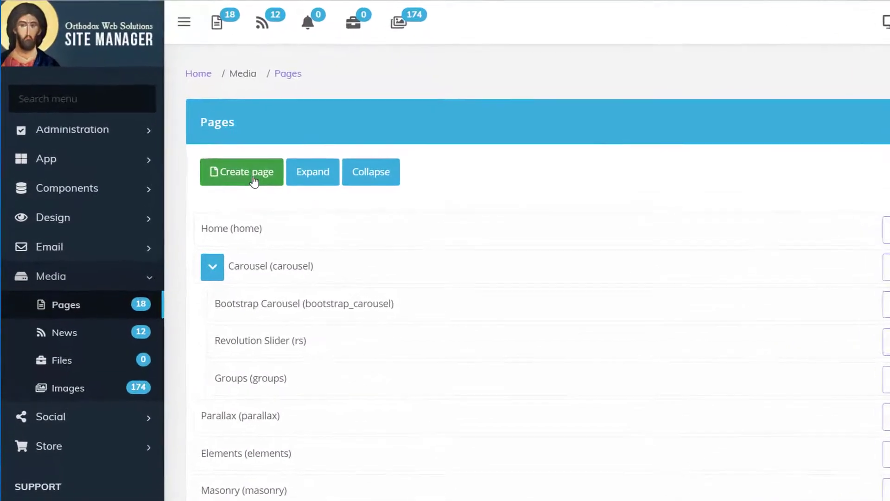
# - Create a new page titled 'Test', leaving its menus, panels and other settings at their defaults
pyautogui.click(263, 188)
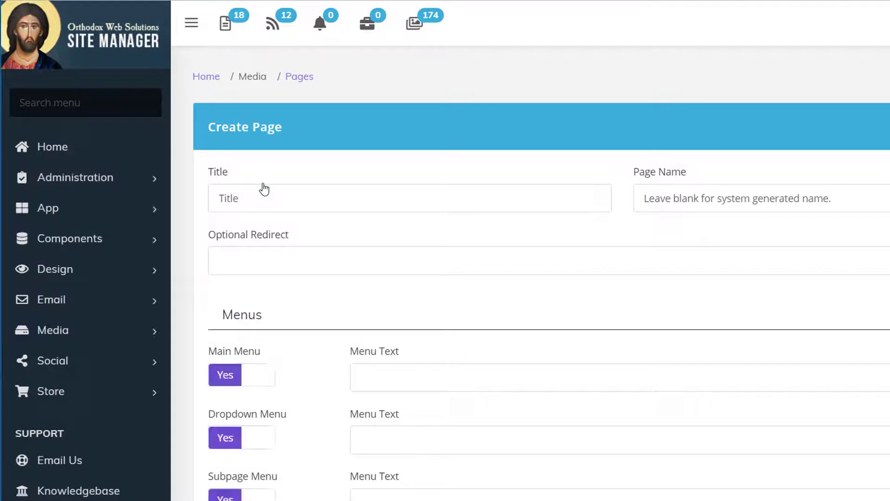
pyautogui.click(262, 199)
pyautogui.write('Test')
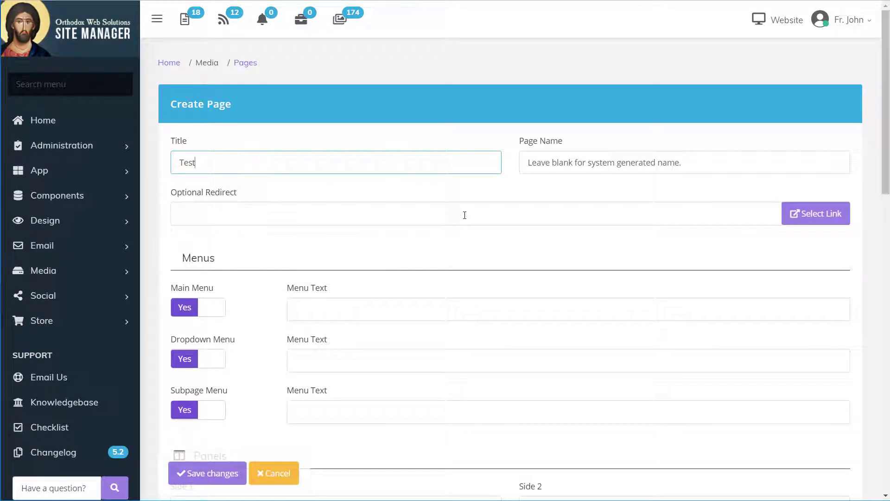
pyautogui.scroll(-4, 464, 215)
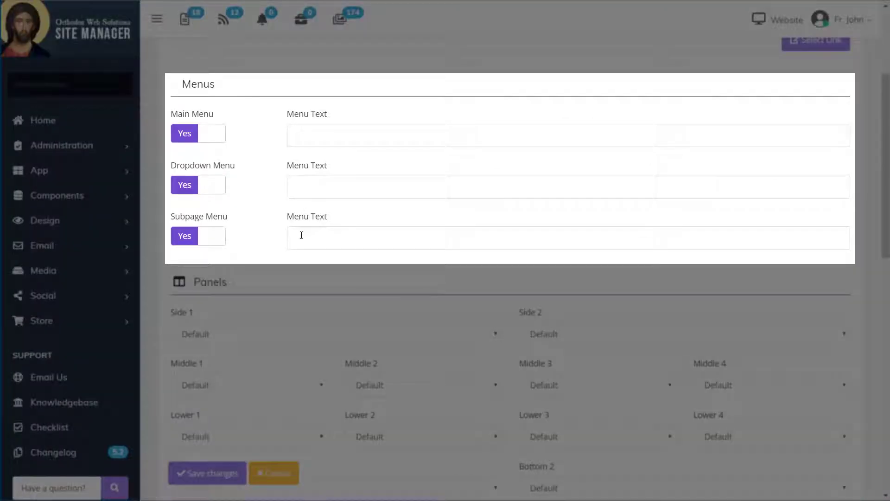
pyautogui.scroll(-3, 301, 235)
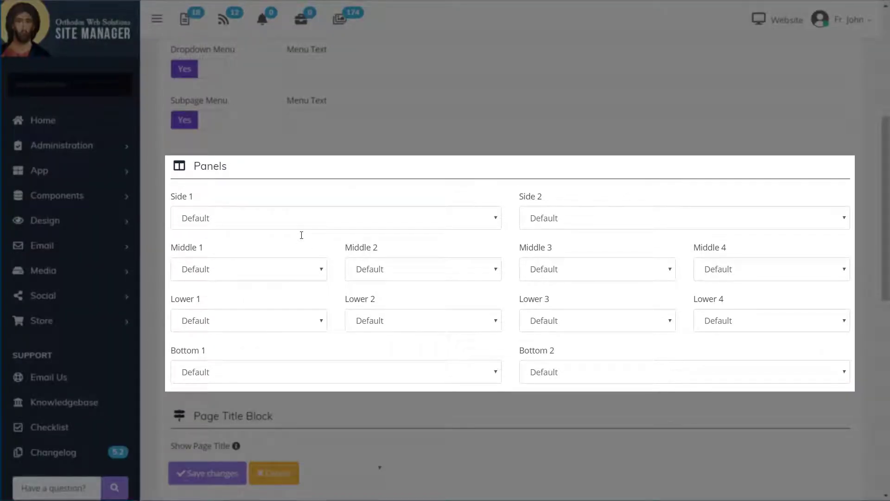
pyautogui.scroll(-4, 302, 239)
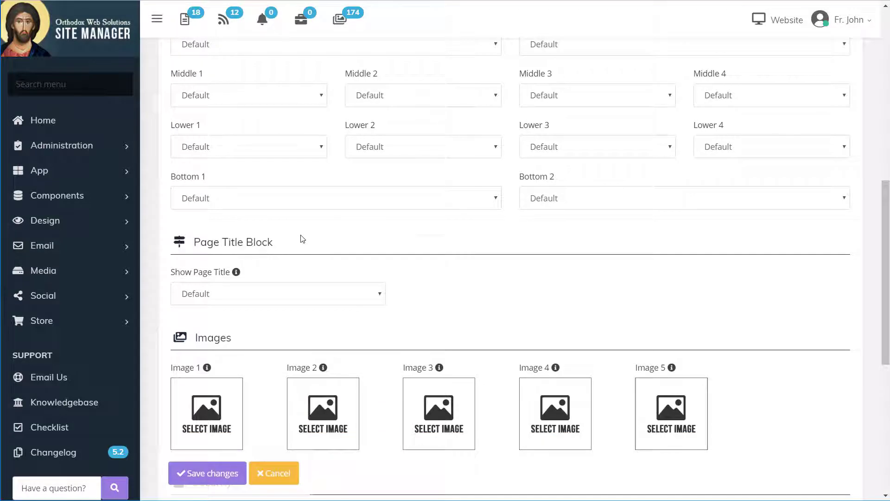
pyautogui.scroll(-4, 302, 239)
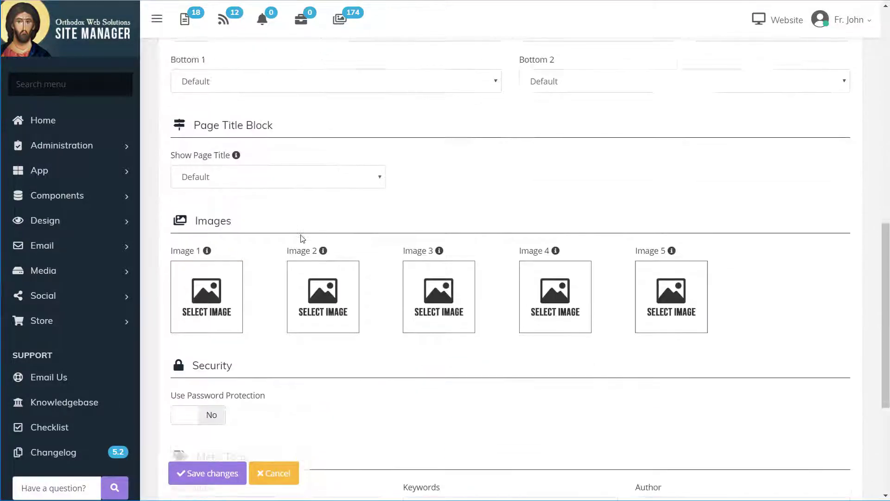
pyautogui.scroll(-3, 301, 238)
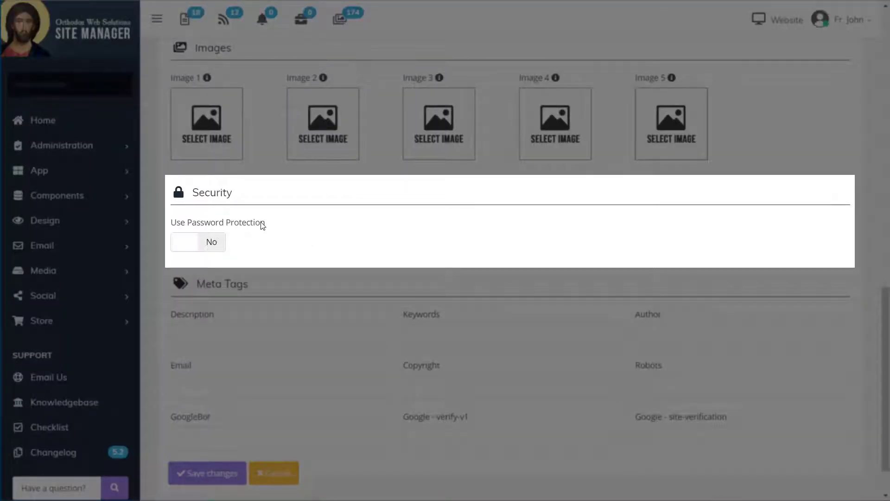
pyautogui.scroll(-1, 419, 228)
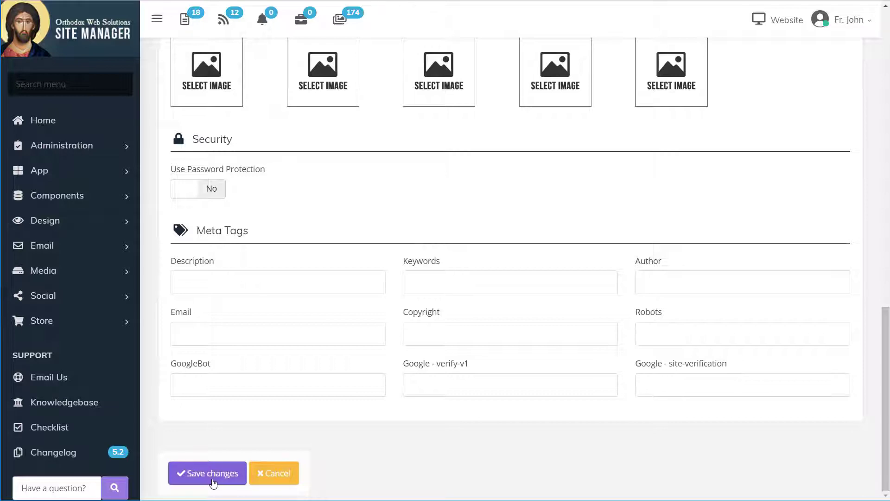
# - Save the Test page, then open it from the Pages list for editing
pyautogui.click(213, 482)
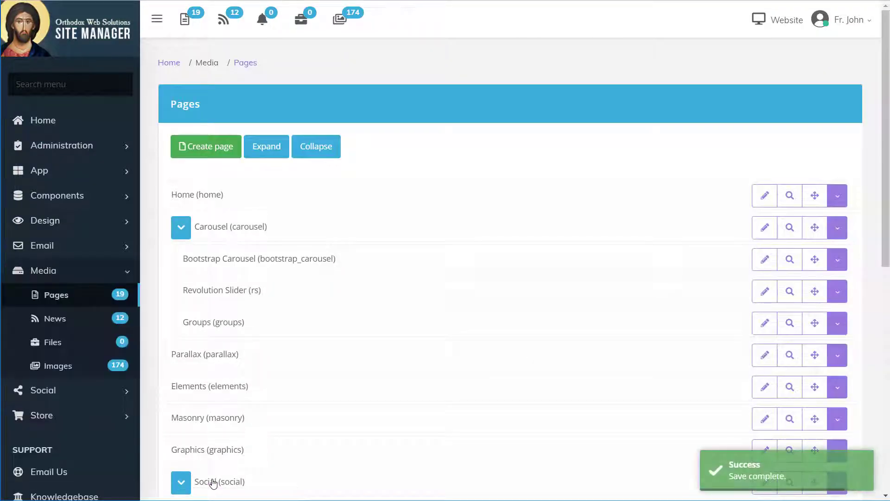
pyautogui.scroll(-3, 495, 314)
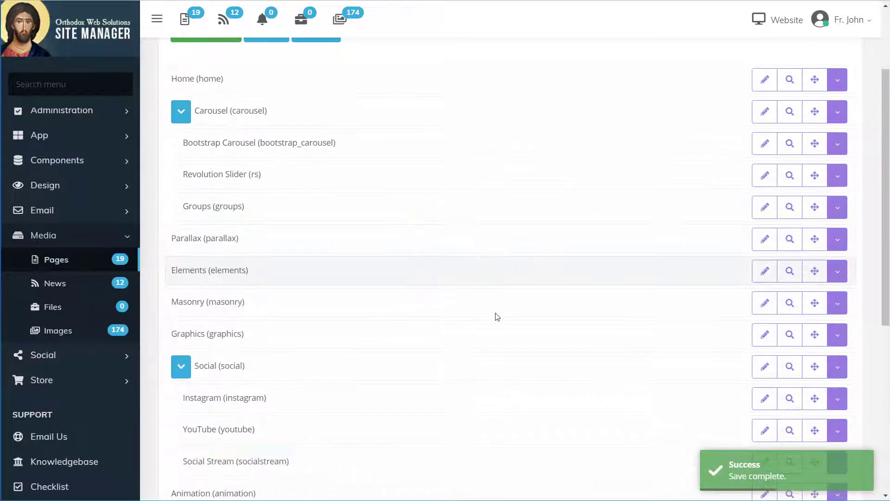
pyautogui.scroll(-6, 495, 314)
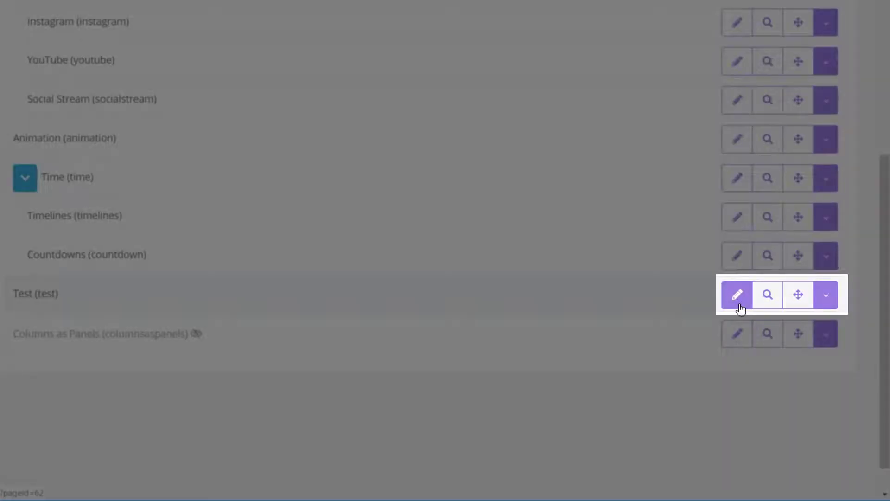
pyautogui.click(739, 306)
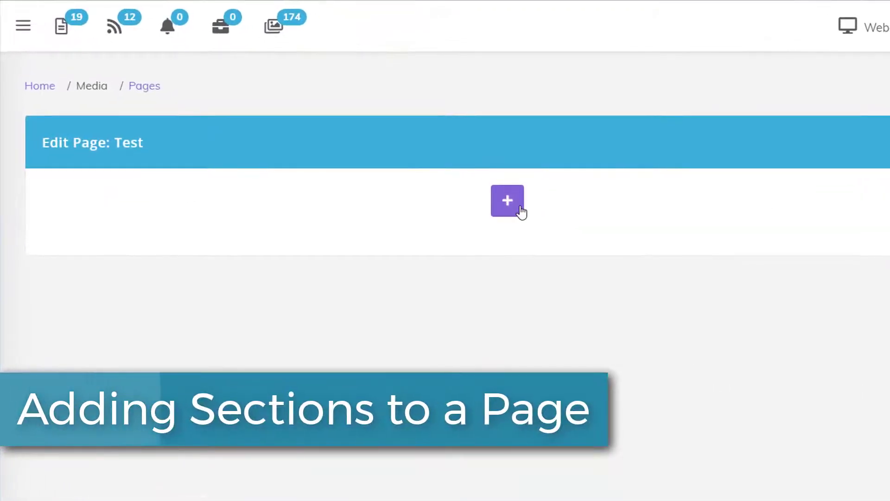
# - Insert a Basic - Paragraph section titled 'Welcome' into the Test page
pyautogui.click(512, 161)
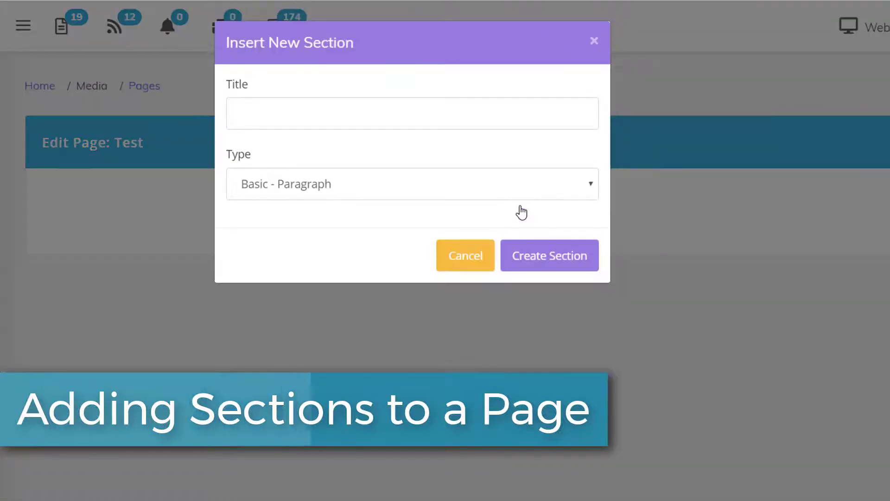
pyautogui.click(348, 116)
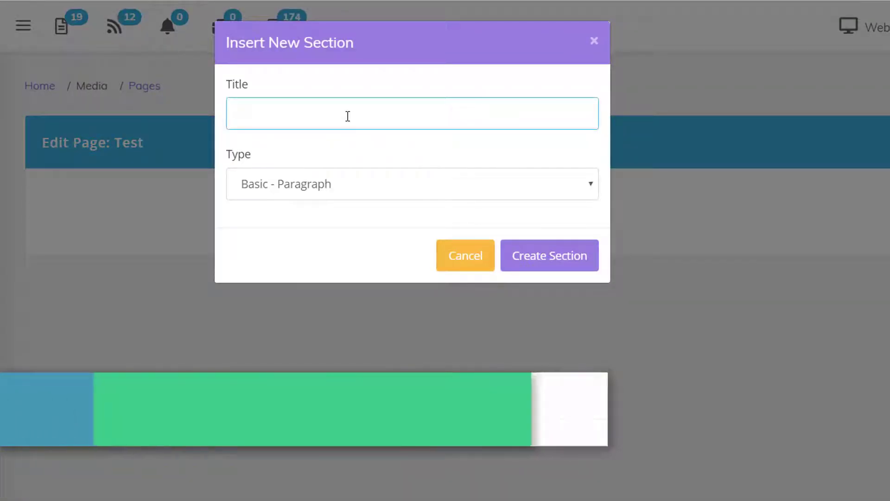
pyautogui.write('Welcome')
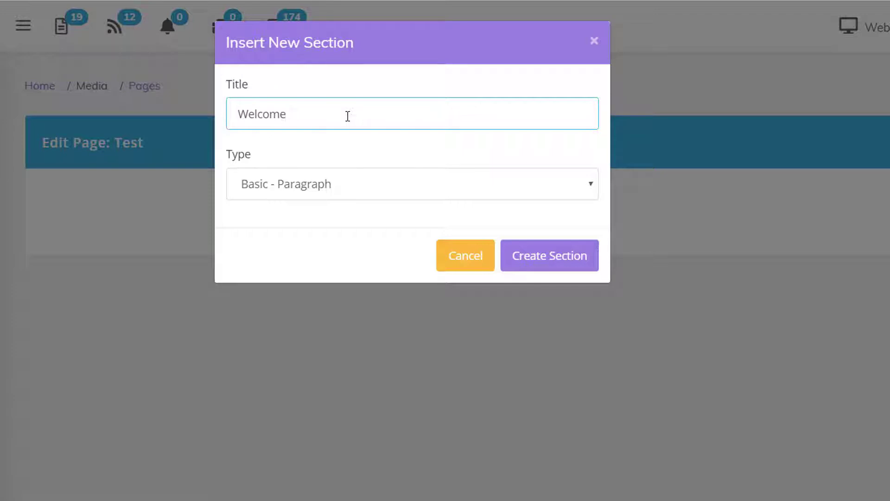
pyautogui.click(558, 270)
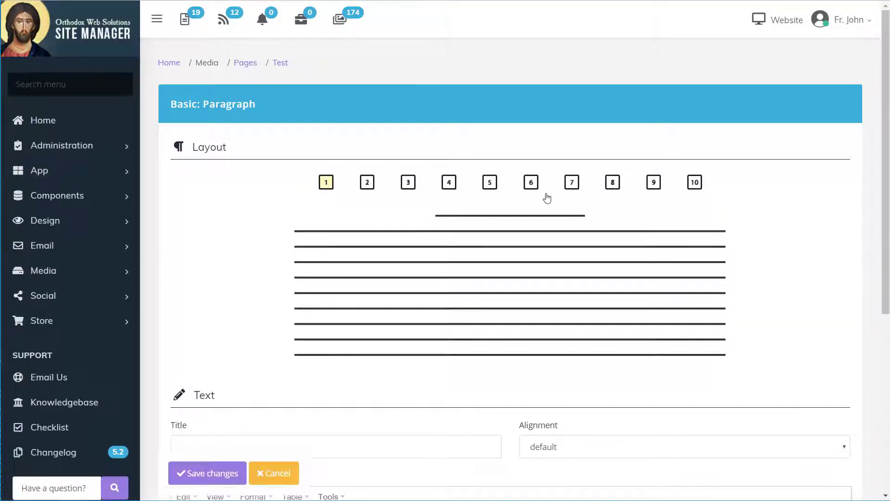
# - Choose the text-with-image-on-right layout and fill the paragraph with lorem ipsum placeholder text
pyautogui.click(532, 189)
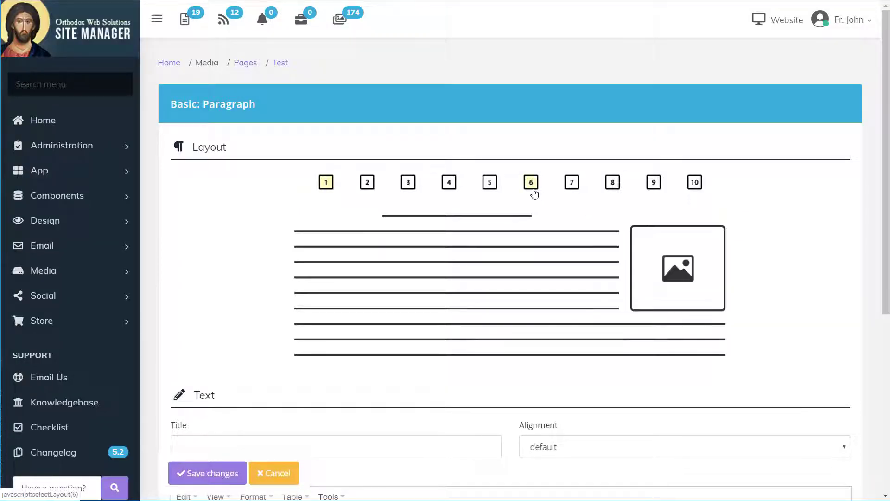
pyautogui.scroll(-7, 533, 192)
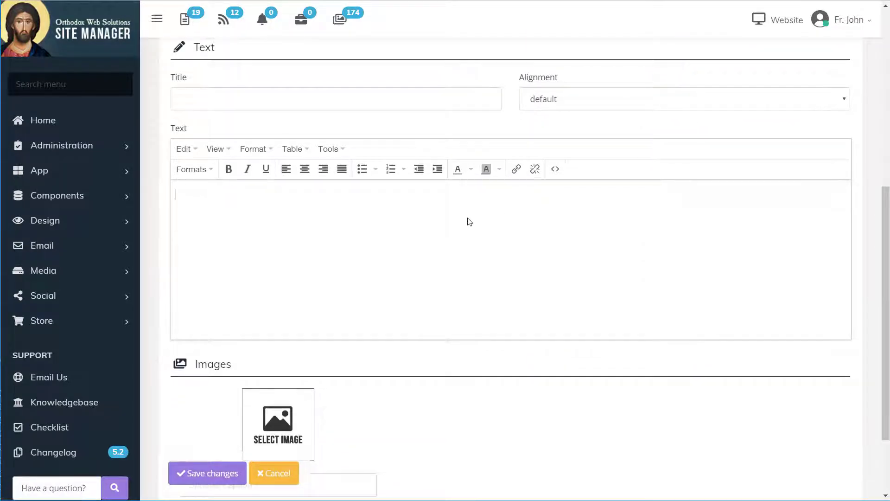
pyautogui.write('Lorem ipsum dolor sit amet, consectetur adipiscing elit. Vivamus rhoncus auctor nulla eget tincidunt. Nullam ultricies augue non justo aliquam, a cursus mi varius. Aliquam fringilla eros nec nunc ultrices euismod. Aenean aliquet egestas mollis. Curabitur velit urna, hendrerit a fringilla vel, fringilla quis orci. Quisque id felis nec ipsum lobortis tempor auctor id leo. Sed id auctor libero. Vestibulum vel mollis nunc. Nullam quis dolor et massa vulputate mollis nec eget odio. Cras eros magna, commodo et metus sed, imperdiet rhoncus lorem. Vivamus rhoncus auctor nulla eget tincidunt. Nullam ultricies augue non justo aliquam, a cursus mi varius. Aliquam fringilla eros nec nunc ultrices euismod. Aenean aliquet egestas mollis. Curabitur velit urna, hendrerit a fringilla vel, fringilla quis orci. Quisque id felis nec ipsum lobortis tempor auctor id leo. Sed id auctor libero. Vestibulum vel mollis nunc. Nullam quis dolor et massa vulputate mollis nec eget odio. Cras eros magna, commodo et metus sed, imperdiet rhoncus lorem. Lorem ipsum dolor sit amet, consectetur adipiscing elit.')
pyautogui.scroll(-2, 468, 222)
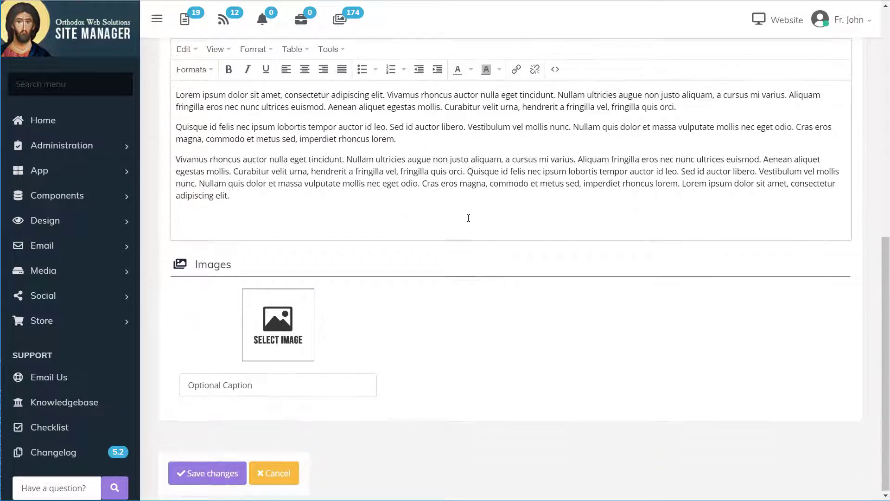
# - Insert the red-domed church photo, resized to about 254 x 254 pixels
pyautogui.click(292, 328)
pyautogui.scroll(-6, 647, 277)
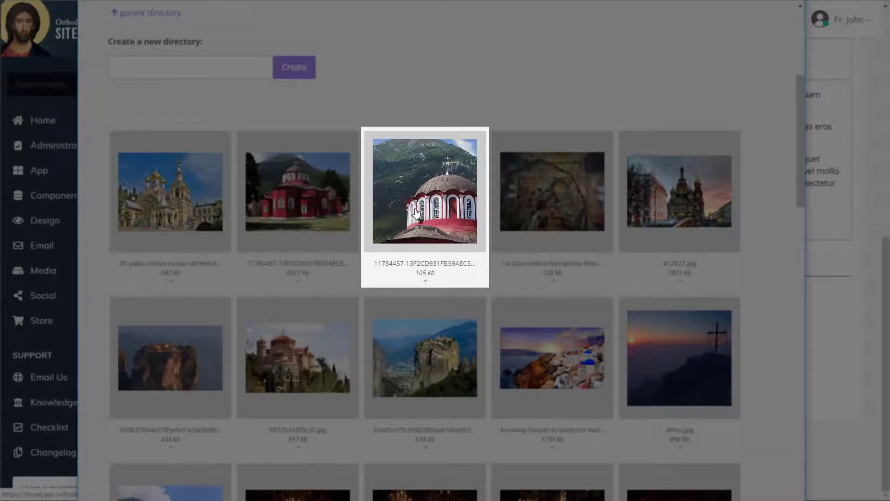
pyautogui.click(416, 213)
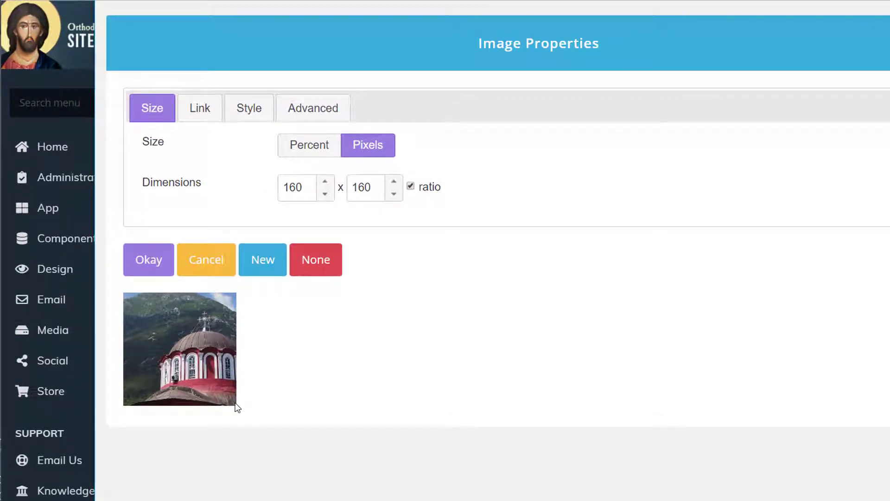
pyautogui.moveTo(236, 405); pyautogui.dragTo(307, 471)
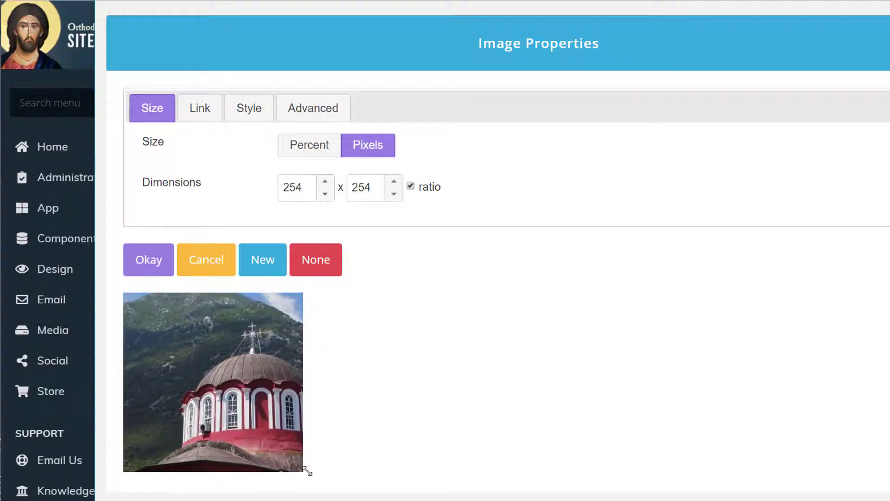
pyautogui.click(151, 274)
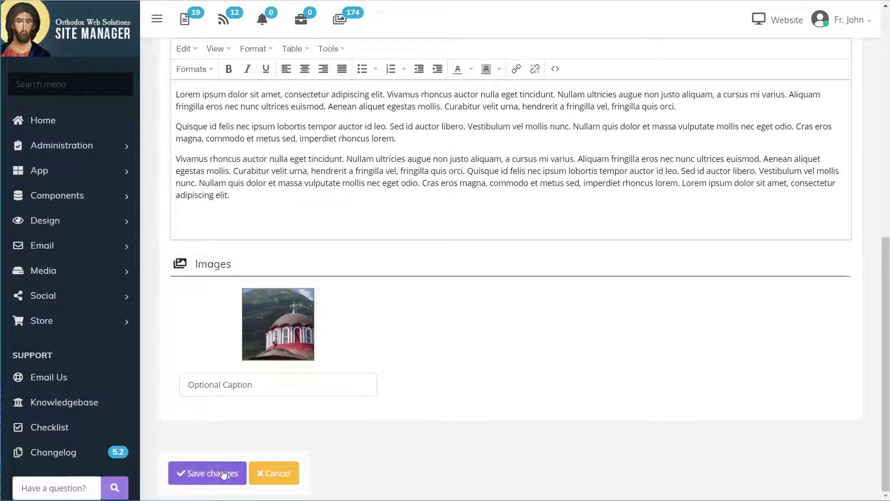
# - Save the Welcome paragraph with its placeholder text and church photo
pyautogui.click(223, 473)
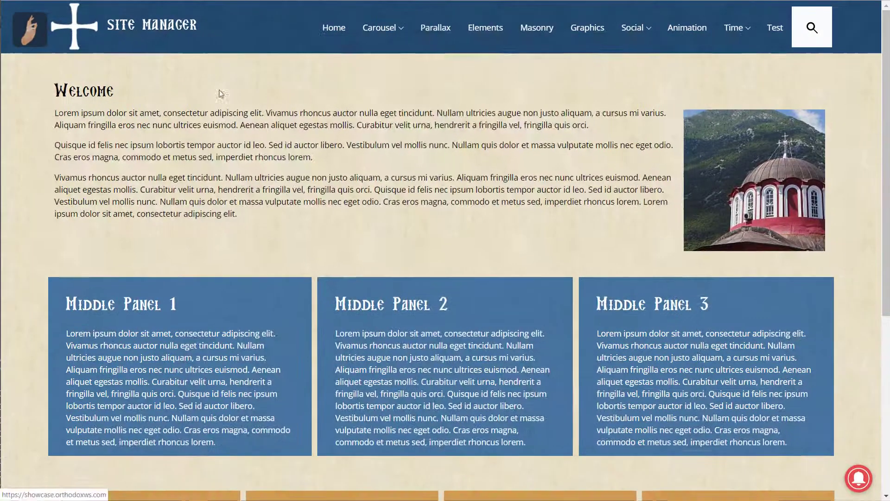
# - Insert a Components - Upcoming Calendar section below the Welcome paragraph
pyautogui.click(556, 174)
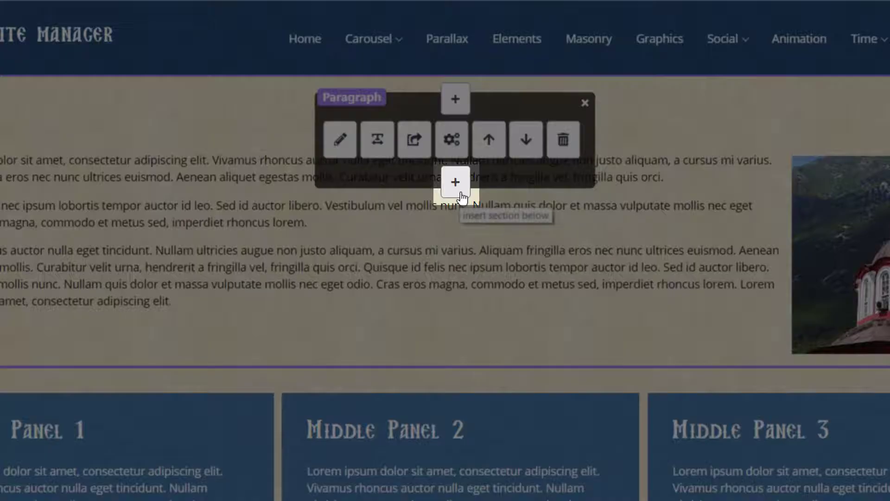
pyautogui.click(462, 197)
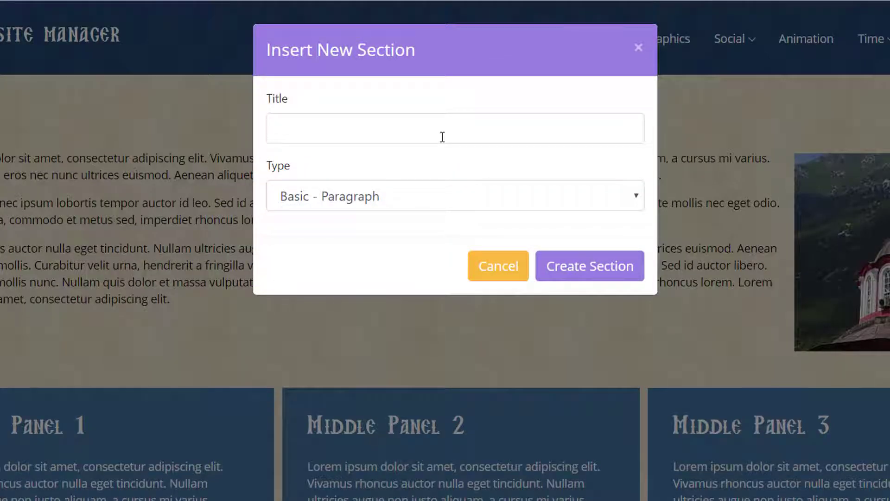
pyautogui.click(456, 200)
pyautogui.scroll(-1, 639, 250)
pyautogui.moveTo(603, 203); pyautogui.dragTo(602, 380)
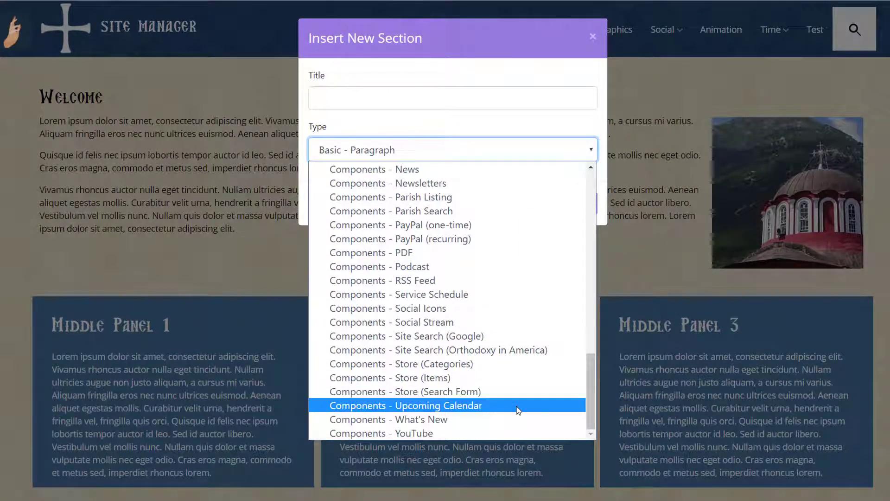
pyautogui.click(518, 410)
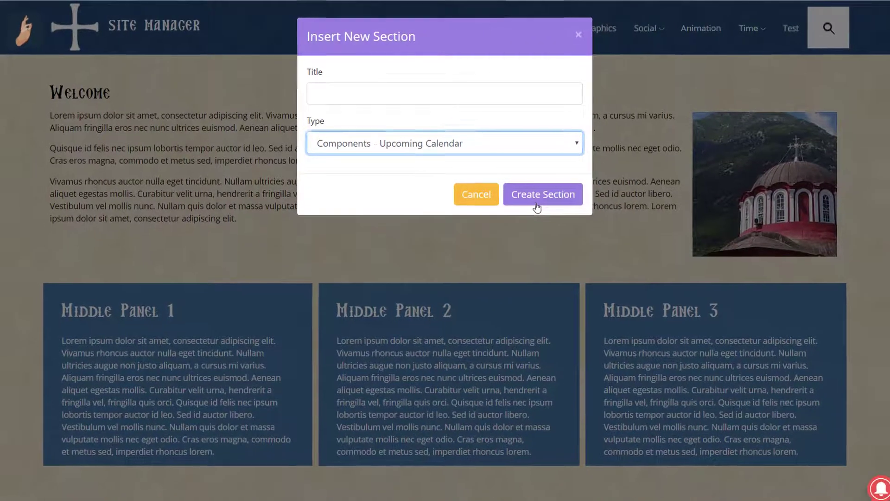
pyautogui.click(537, 208)
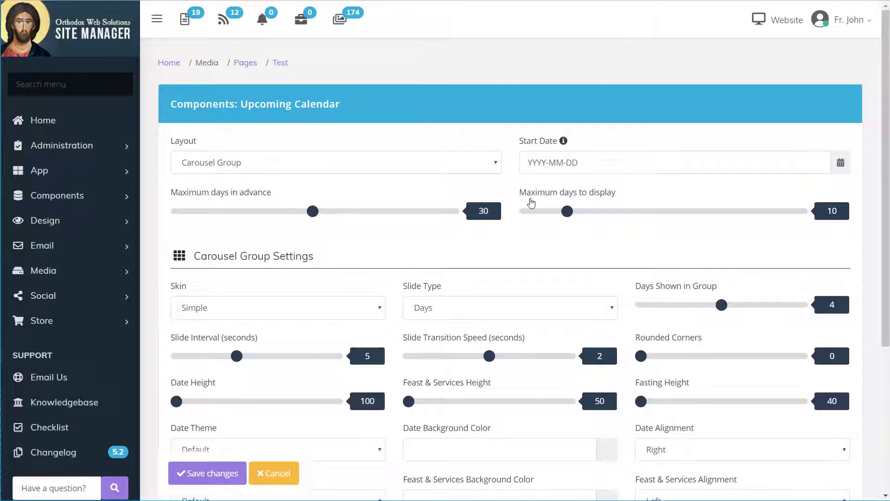
# - Save the Upcoming Calendar section settings
pyautogui.click(227, 469)
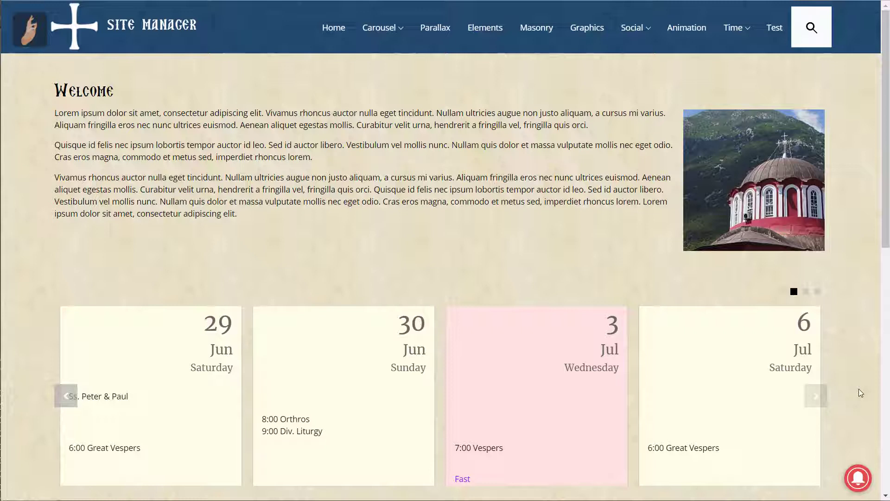
# - Insert a new section below the calendar with type Components - YouTube
pyautogui.click(507, 369)
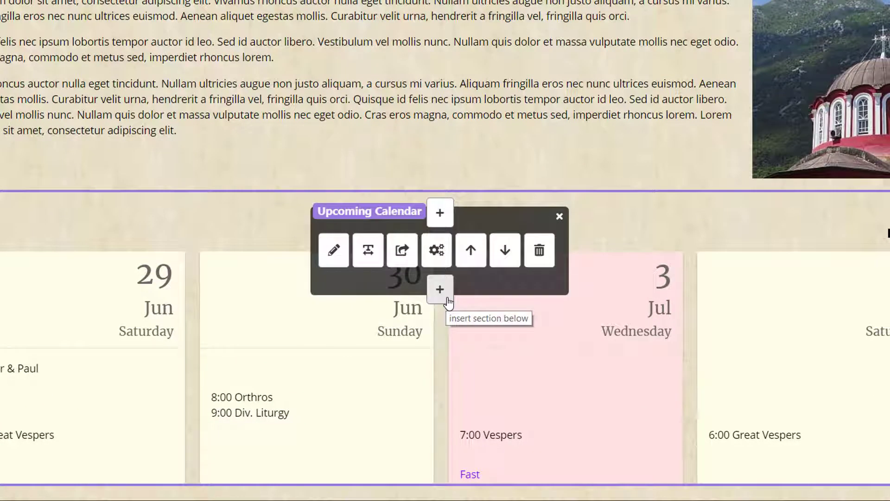
pyautogui.click(448, 302)
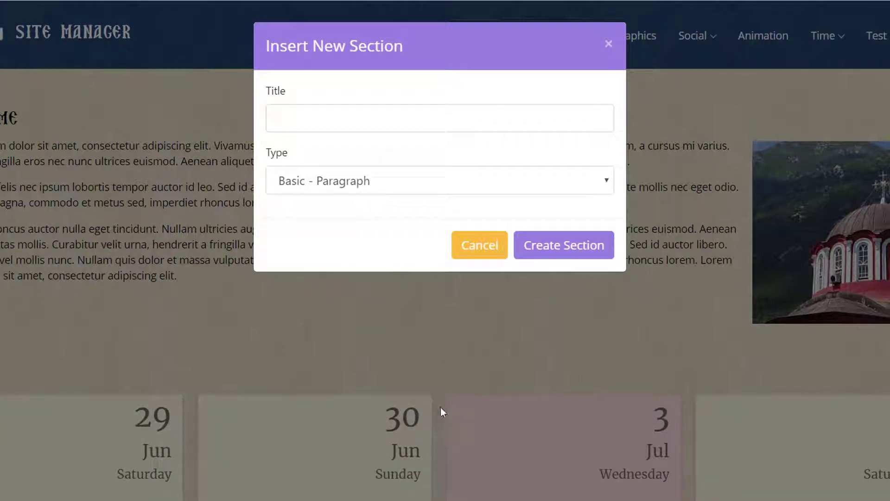
pyautogui.click(438, 190)
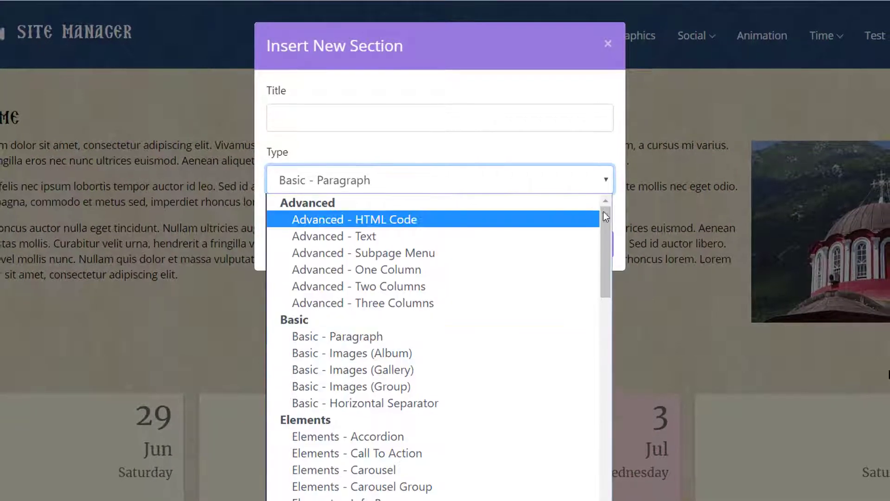
pyautogui.moveTo(603, 210); pyautogui.dragTo(484, 500)
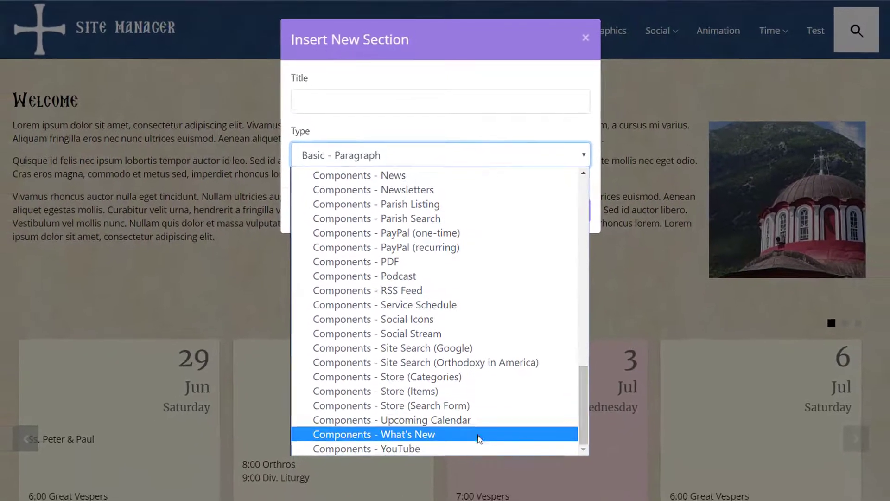
pyautogui.click(464, 448)
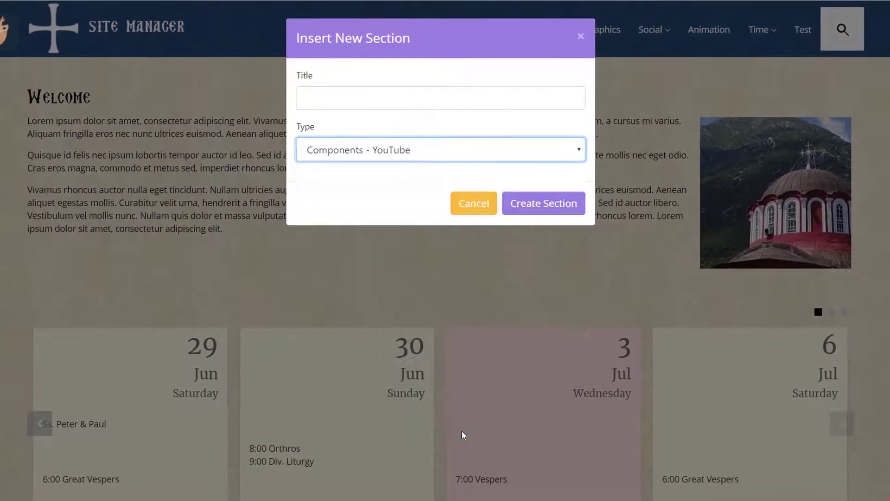
# - Create the YouTube section using the Orthodox 360 Presents feed, limited to 3 items
pyautogui.click(551, 209)
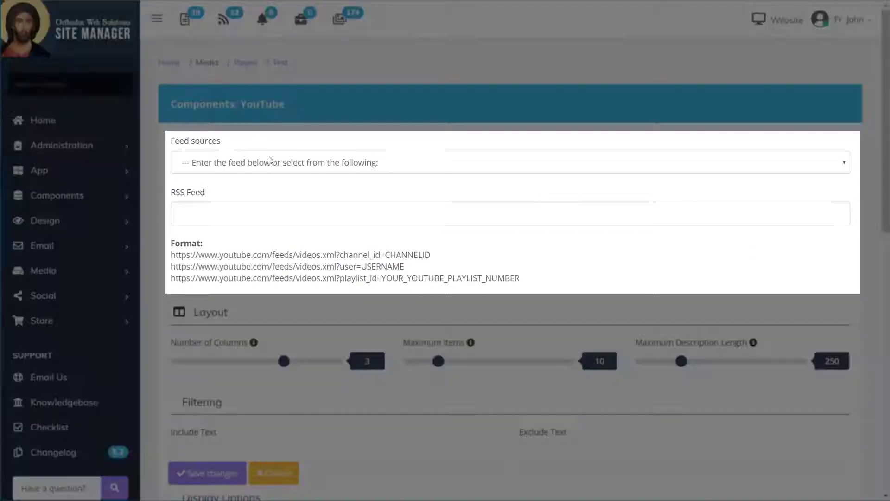
pyautogui.click(271, 161)
pyautogui.click(259, 192)
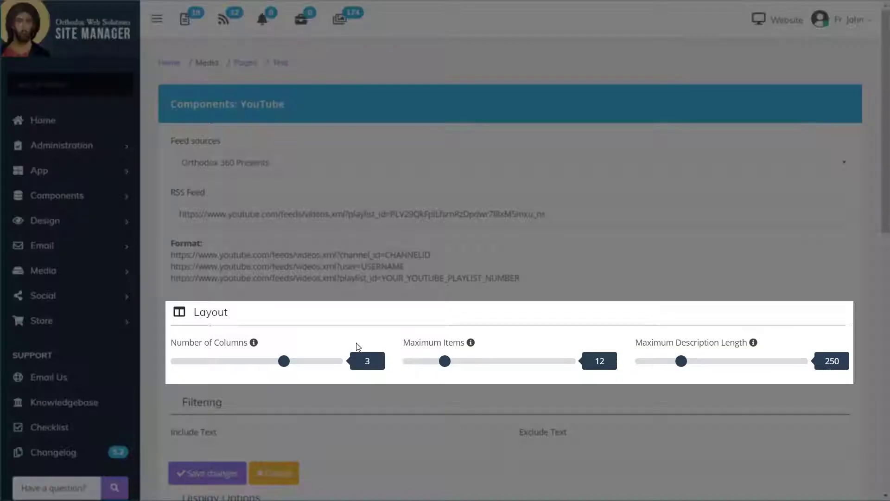
pyautogui.moveTo(444, 365); pyautogui.dragTo(432, 368)
# - Hide the channel description, image and link, then save the YouTube section
pyautogui.scroll(-8, 422, 367)
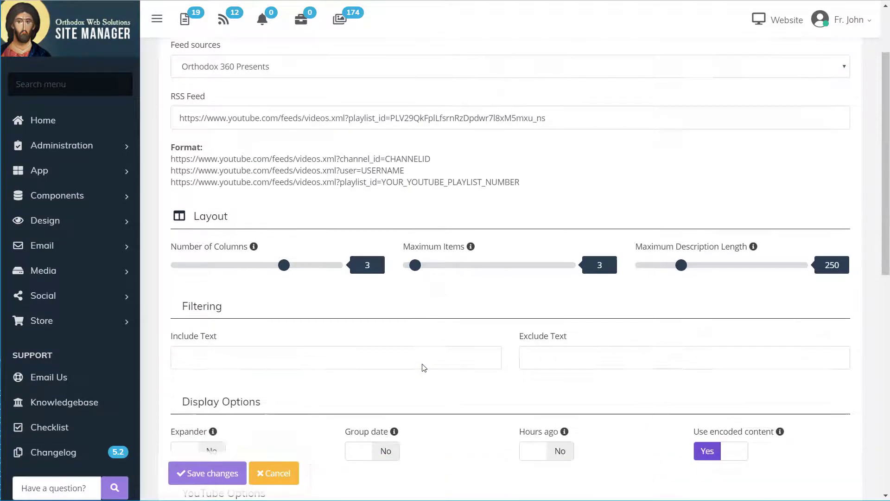
pyautogui.scroll(-5, 423, 367)
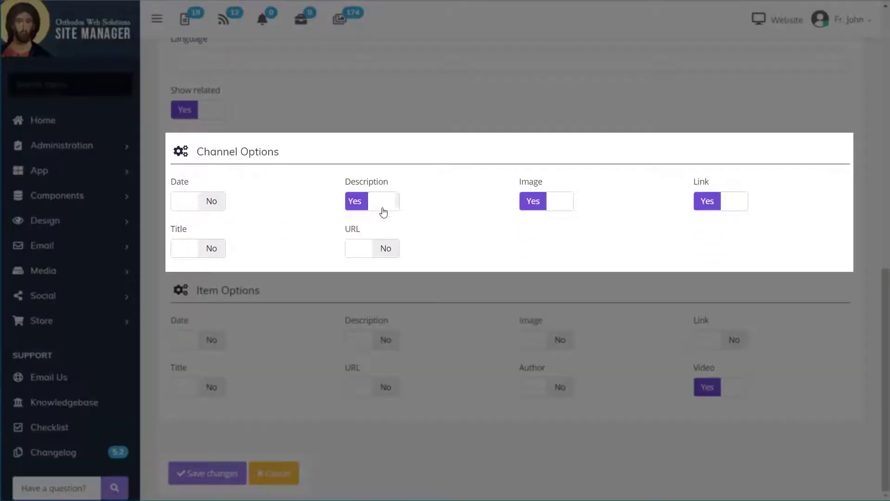
pyautogui.click(383, 211)
pyautogui.click(562, 206)
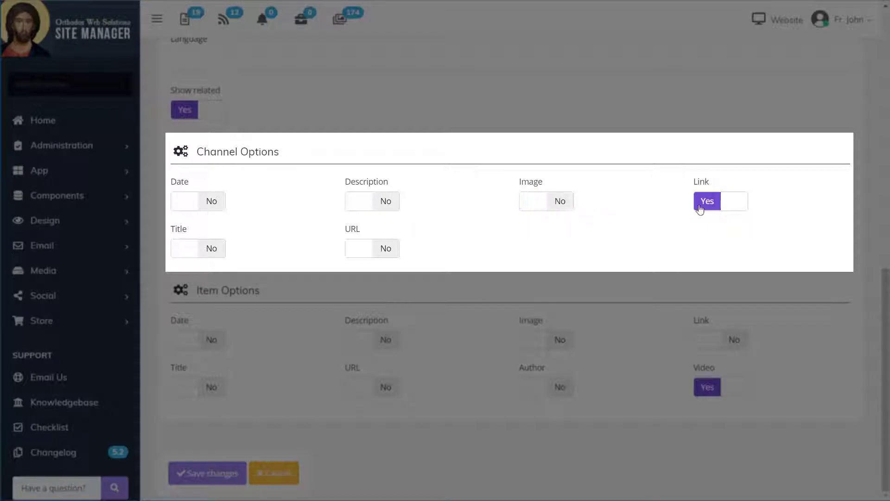
pyautogui.click(735, 204)
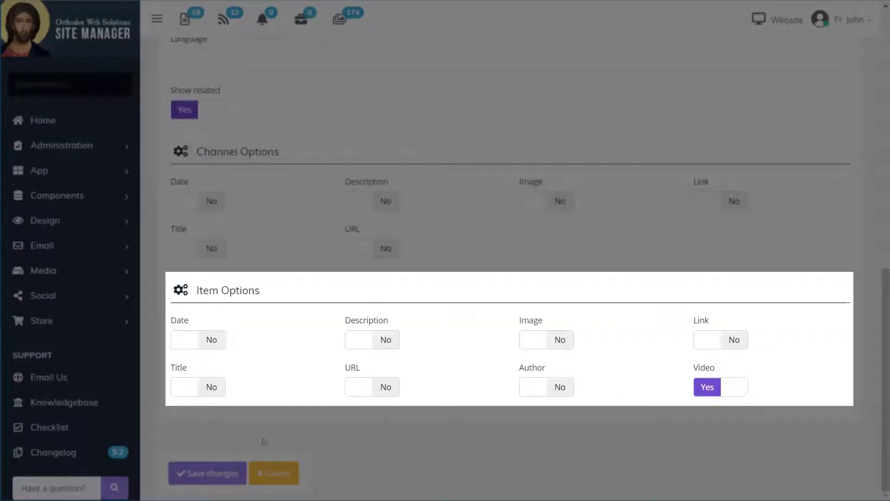
pyautogui.click(211, 475)
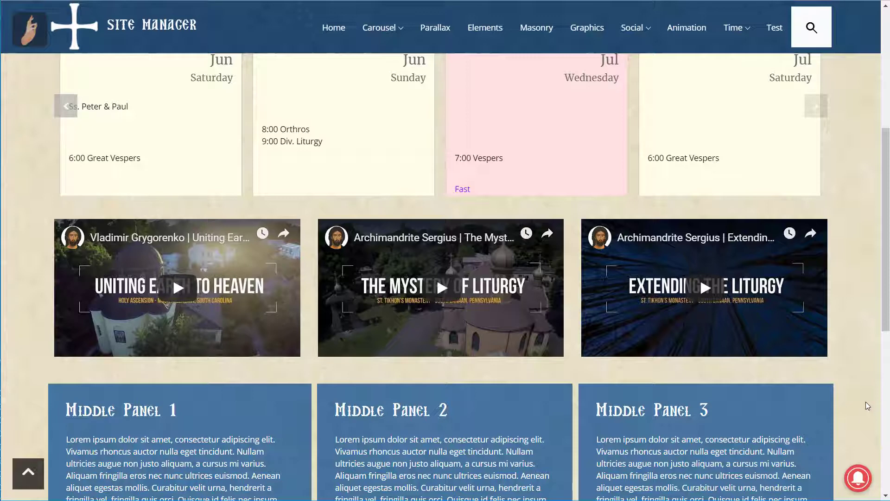
# - Move the YouTube video row up one position, above the Upcoming Calendar
pyautogui.click(565, 301)
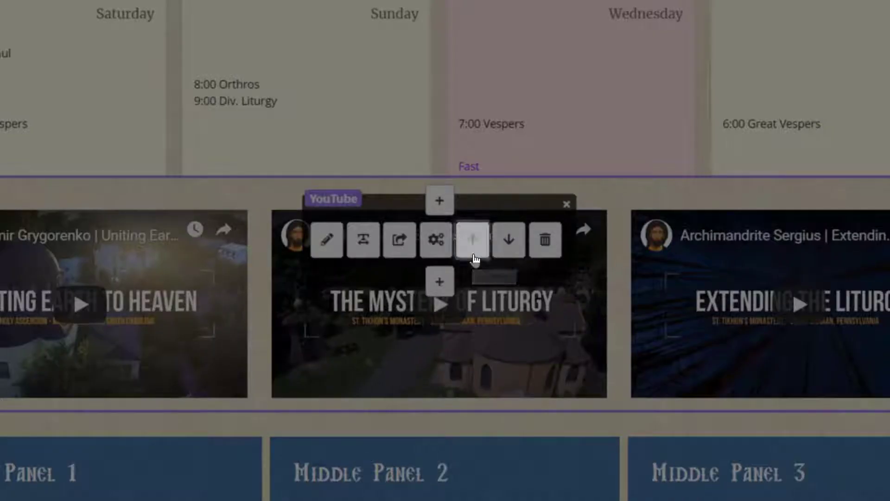
pyautogui.click(474, 254)
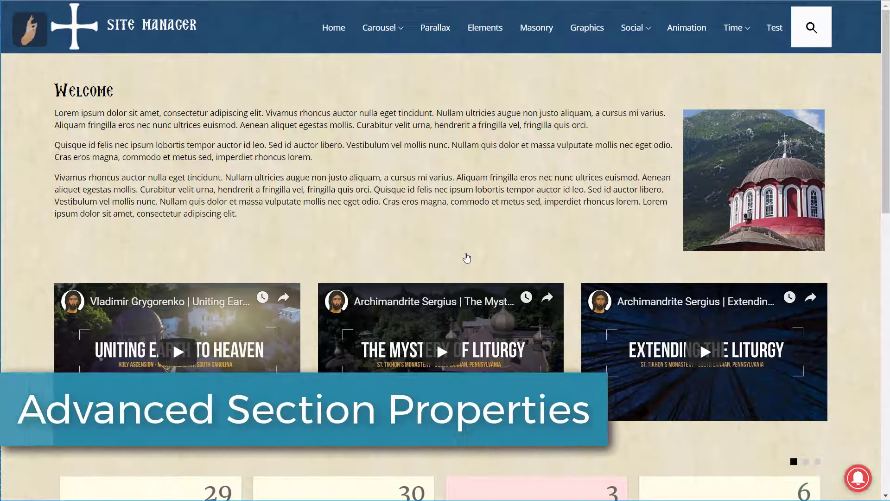
pyautogui.scroll(-6, 467, 258)
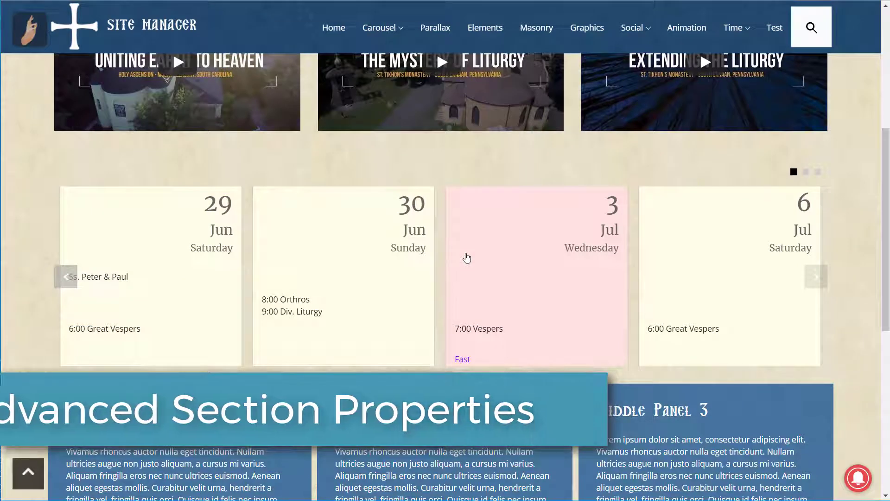
pyautogui.moveTo(478, 253)
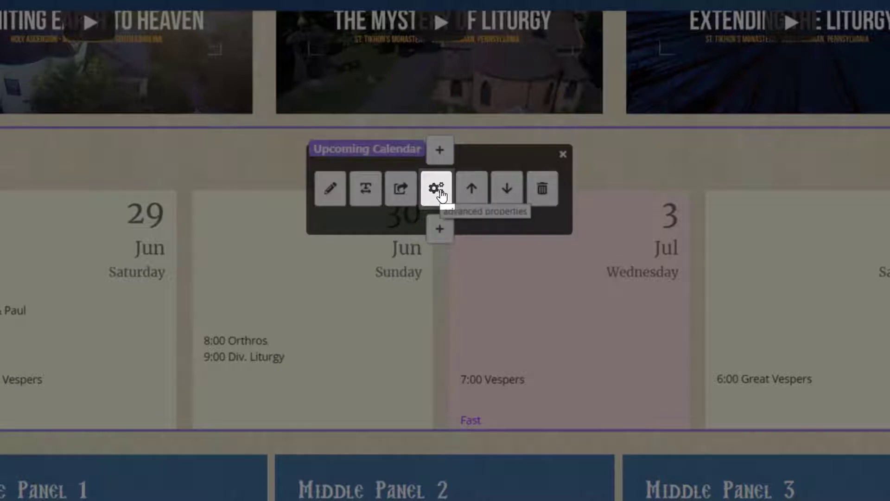
# - Make the calendar section full width with standard-width content and 100 top and bottom padding
pyautogui.click(441, 193)
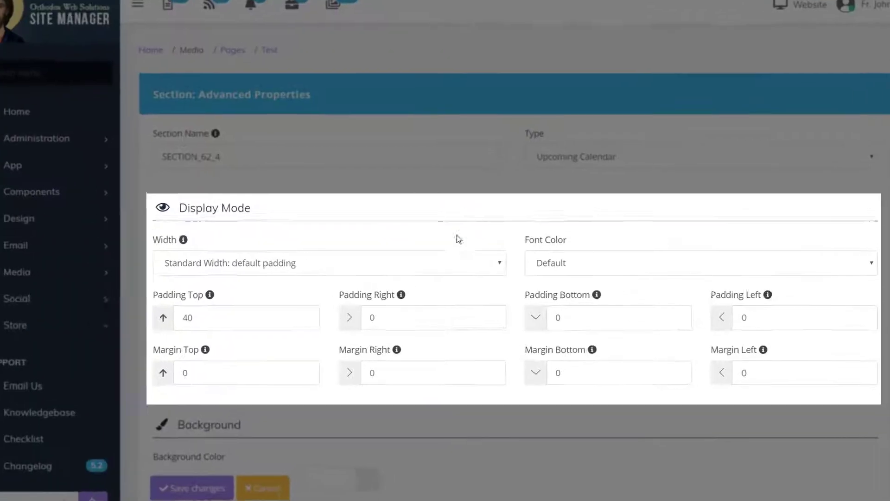
pyautogui.click(451, 263)
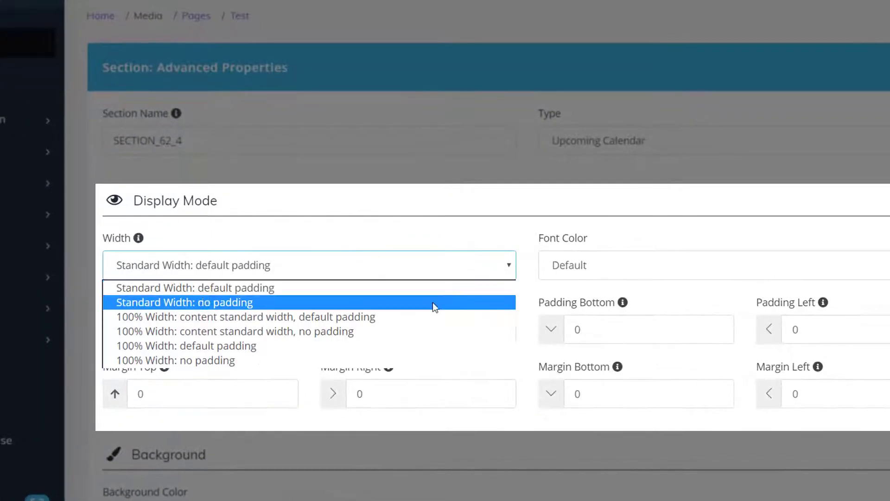
pyautogui.click(425, 320)
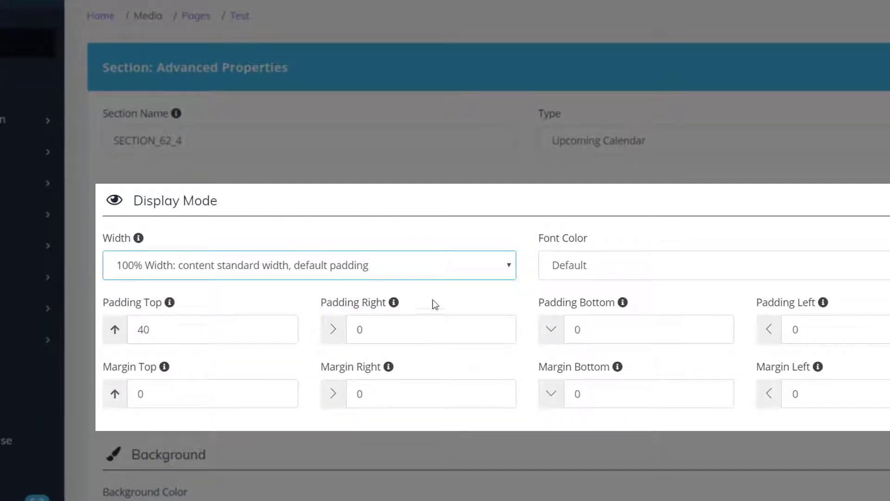
pyautogui.click(135, 336)
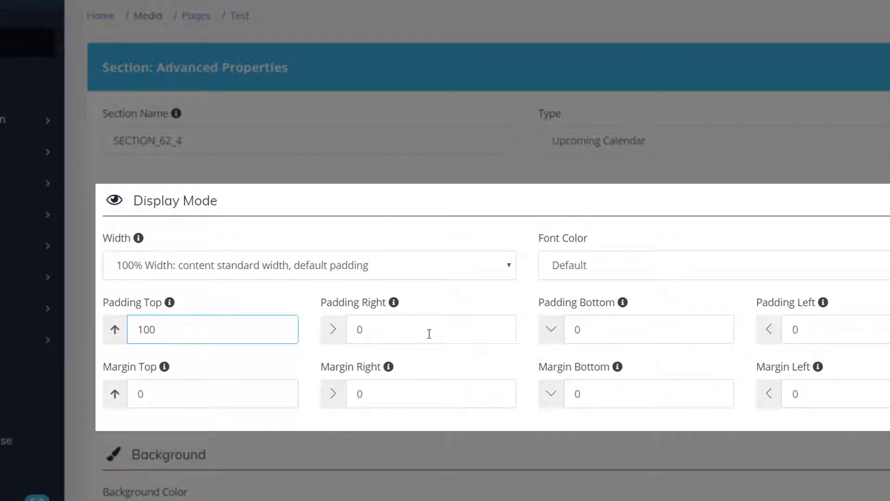
pyautogui.click(614, 335)
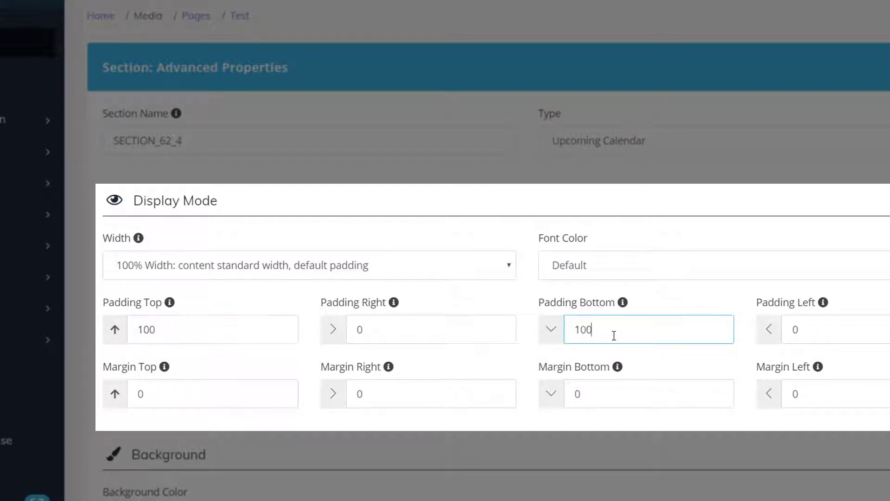
# - Set the Stavronikita monastery interior photo as the calendar section's background image
pyautogui.scroll(-8, 613, 335)
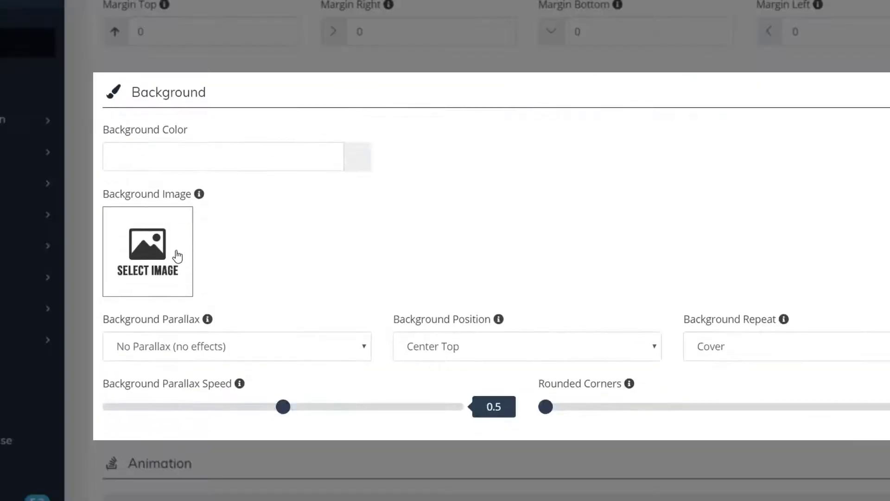
pyautogui.click(177, 256)
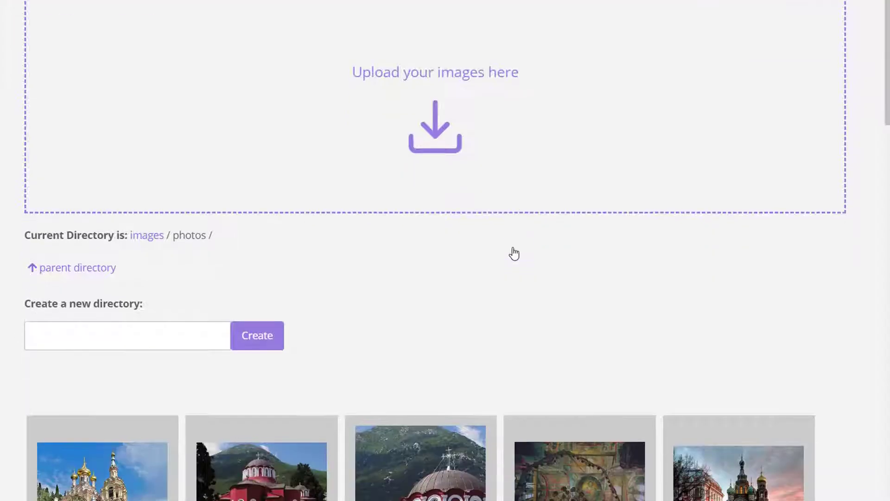
pyautogui.scroll(-3, 548, 268)
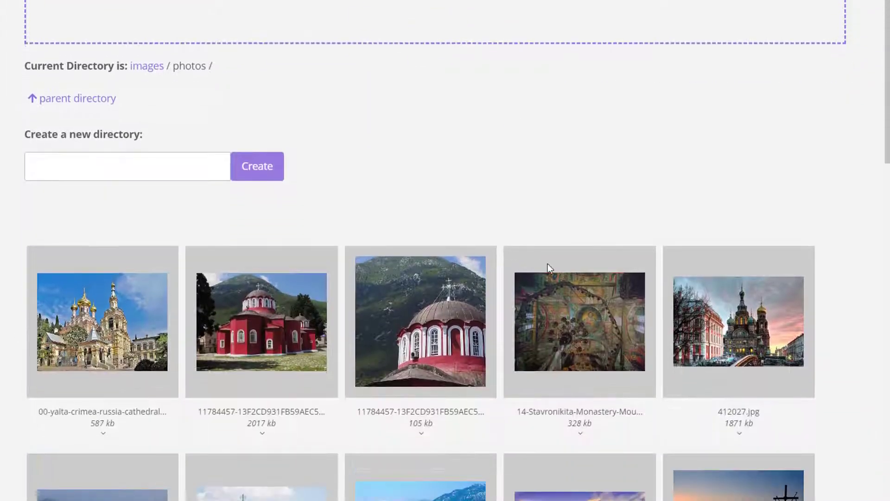
pyautogui.click(617, 338)
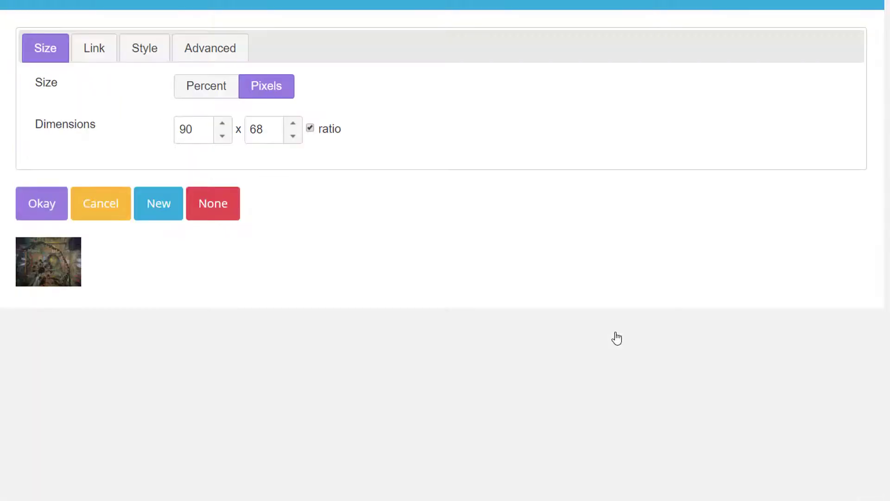
pyautogui.click(51, 207)
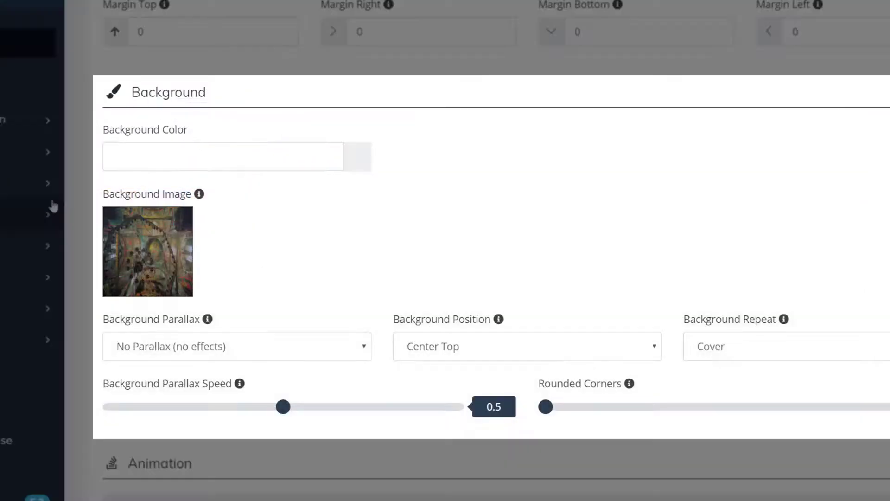
# - Tint the background semi-transparent black with alpha 0.59
pyautogui.click(360, 163)
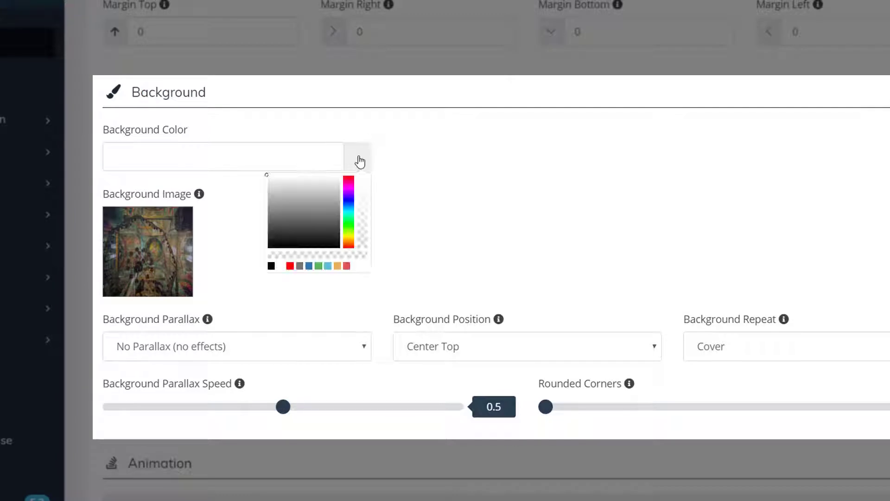
pyautogui.click(272, 265)
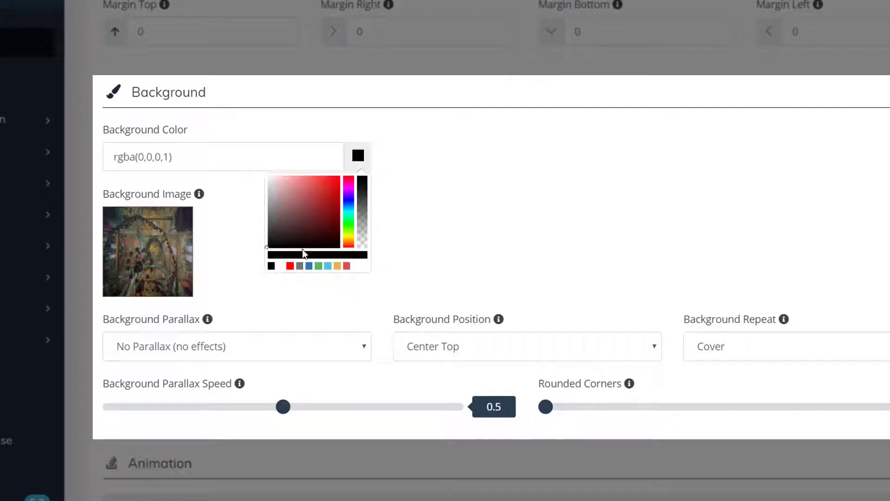
pyautogui.click(365, 205)
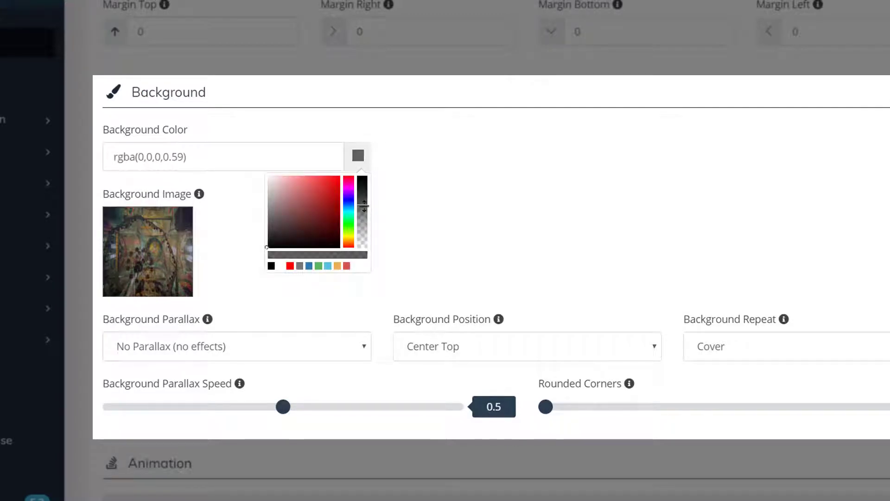
pyautogui.click(486, 214)
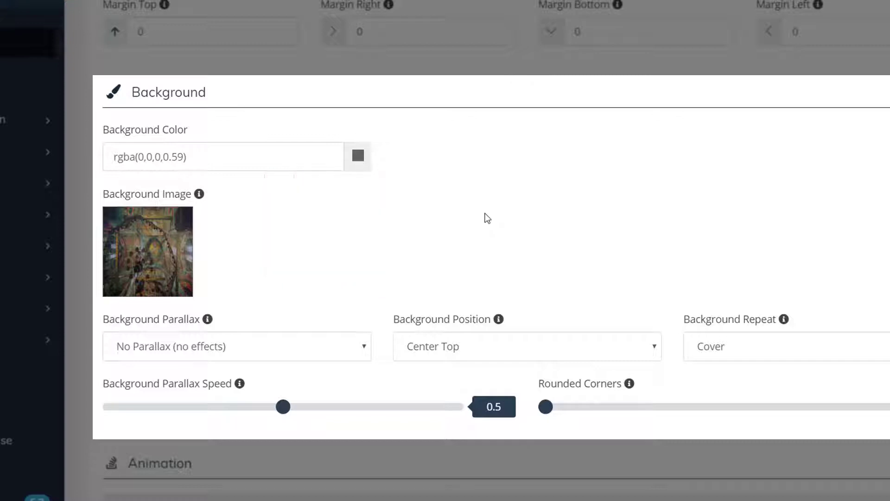
# - Make the background Fixed On Scroll and save the section settings
pyautogui.click(362, 347)
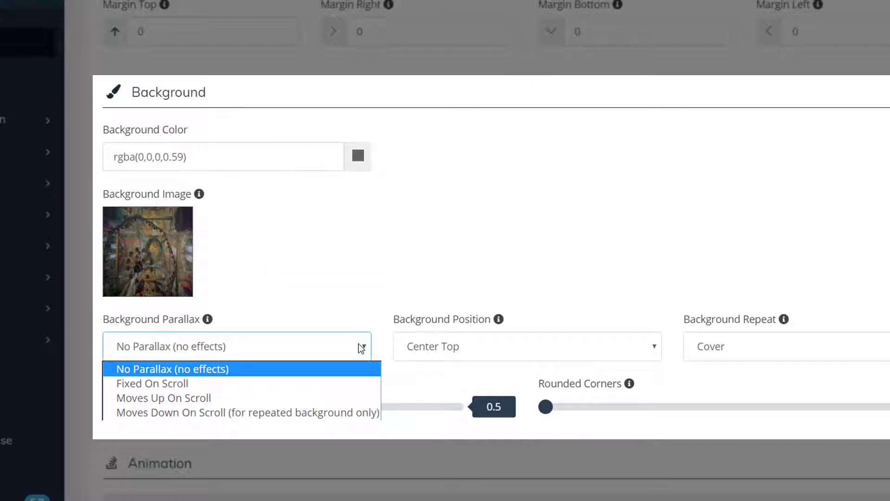
pyautogui.click(186, 383)
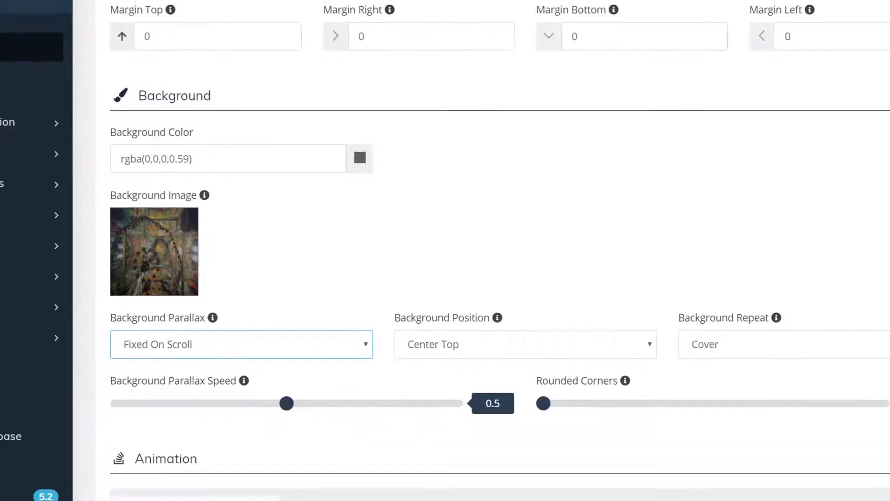
pyautogui.click(233, 473)
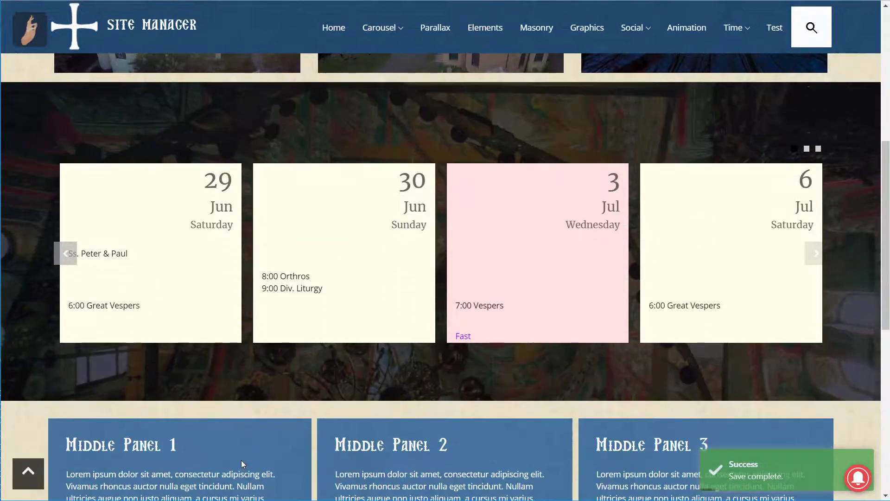
pyautogui.click(241, 462)
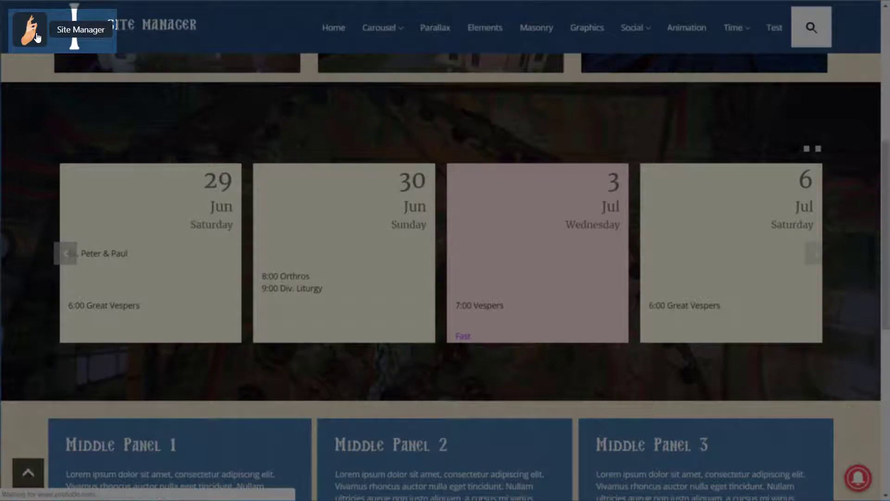
# - Go back to the Test page editor and bring the YouTube and Upcoming Calendar blocks into view
pyautogui.click(37, 37)
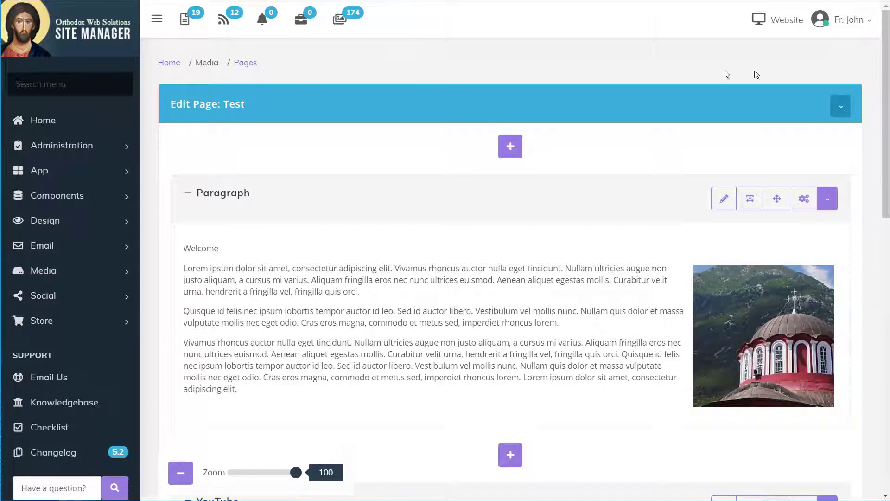
pyautogui.scroll(-3, 873, 72)
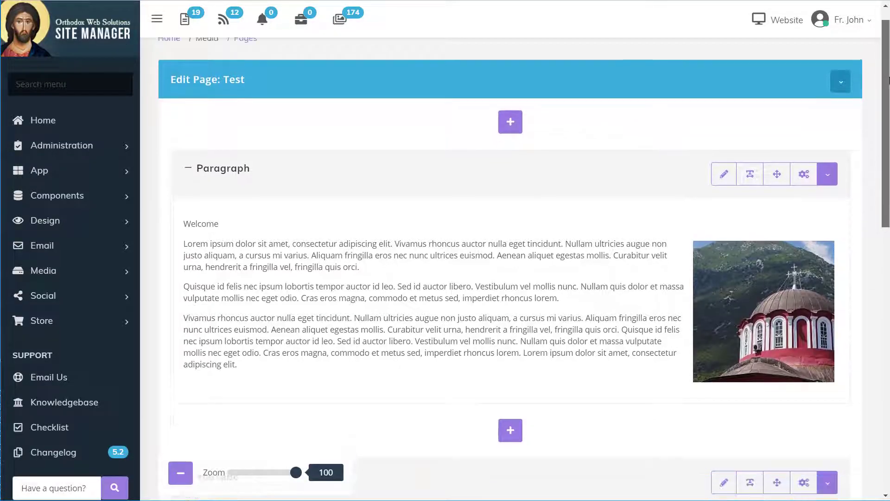
pyautogui.scroll(-5, 510, 260)
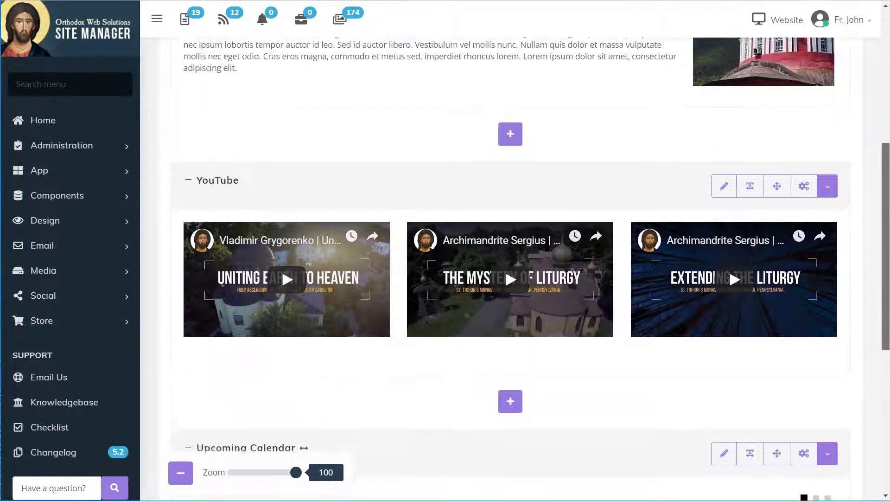
pyautogui.scroll(-4, 510, 260)
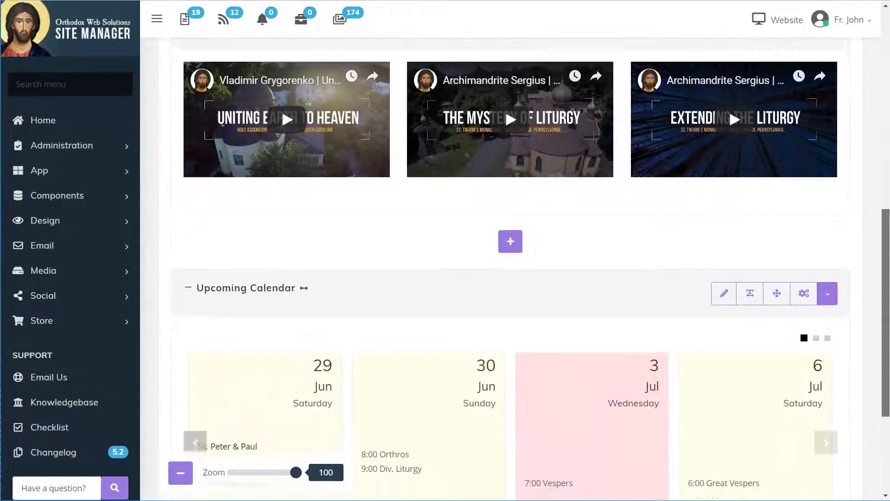
pyautogui.scroll(-3, 888, 357)
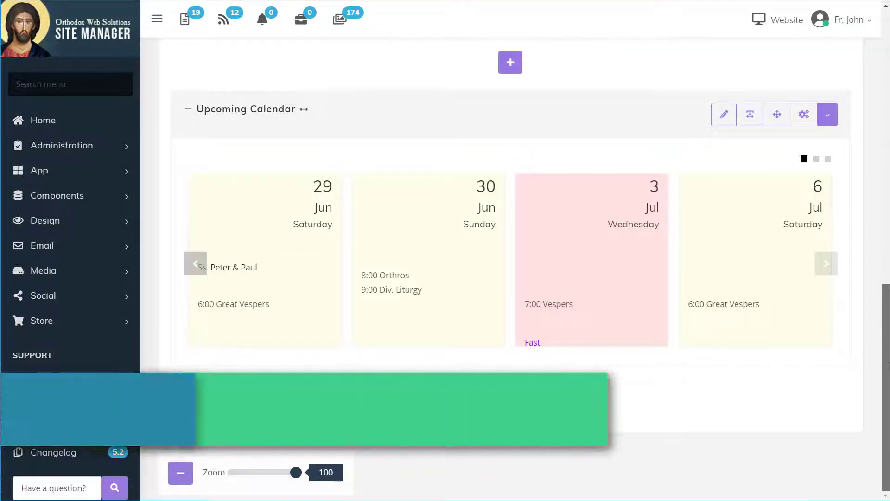
pyautogui.scroll(5, 888, 367)
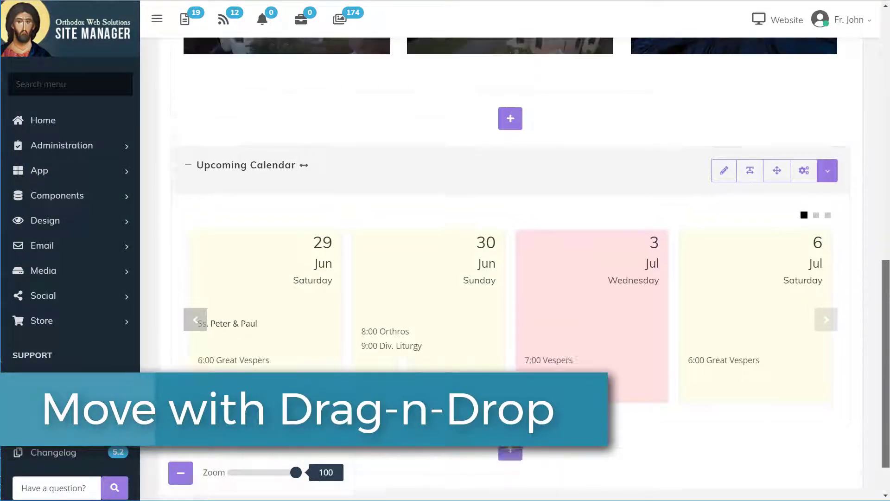
pyautogui.scroll(2, 888, 217)
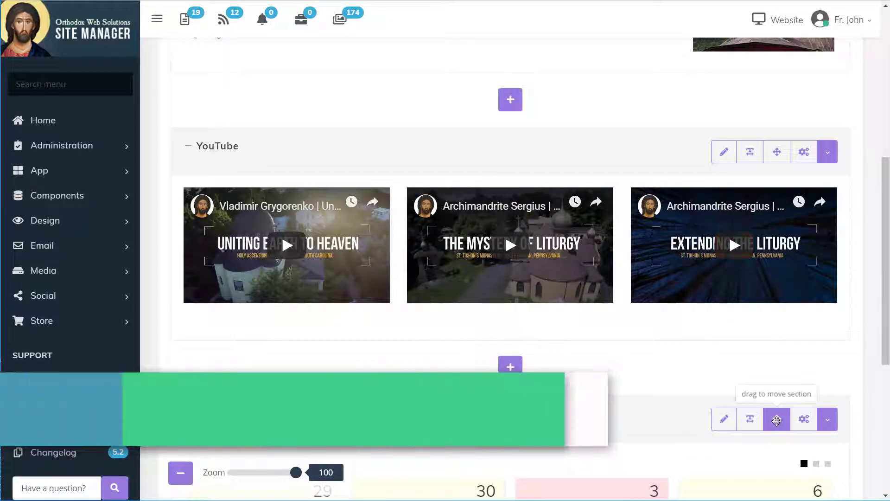
# - Move the Upcoming Calendar above the YouTube block and check the new order on the live site
pyautogui.moveTo(776, 418); pyautogui.dragTo(783, 163)
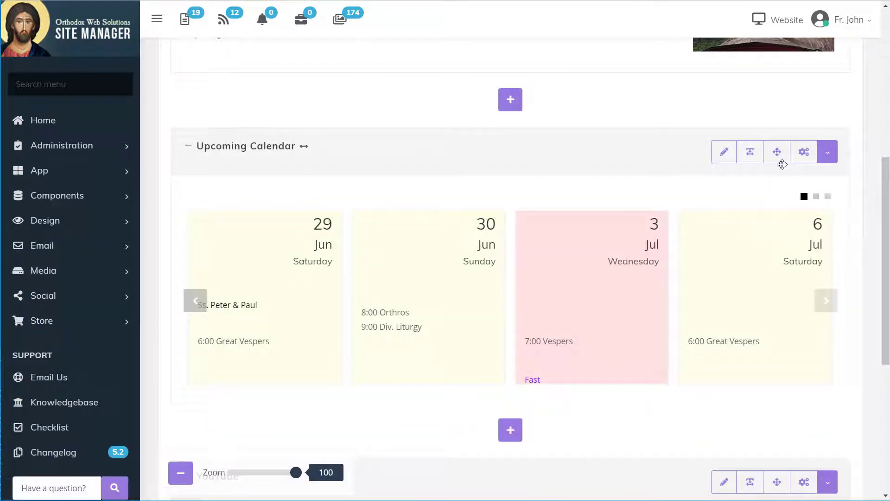
pyautogui.click(768, 25)
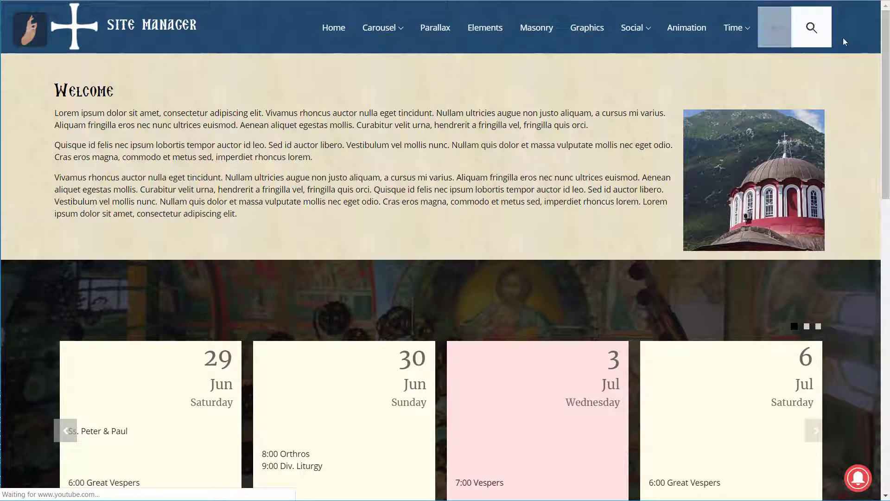
pyautogui.scroll(-3, 884, 48)
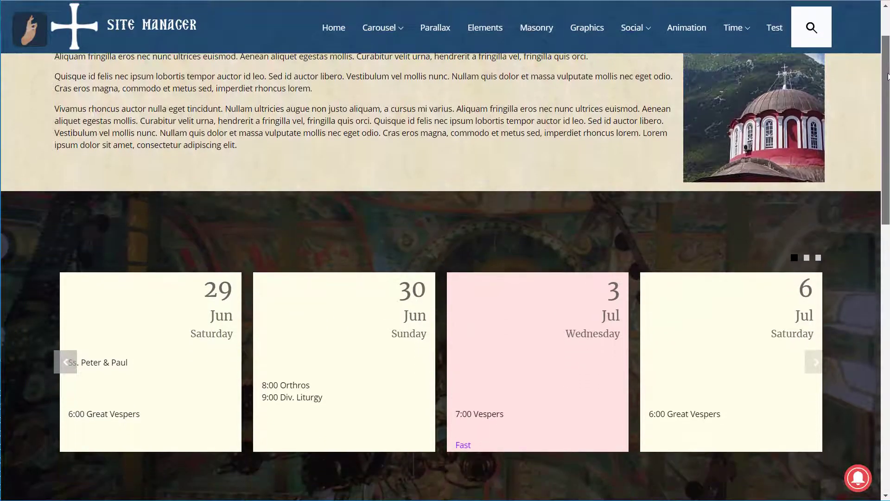
pyautogui.scroll(-5, 445, 249)
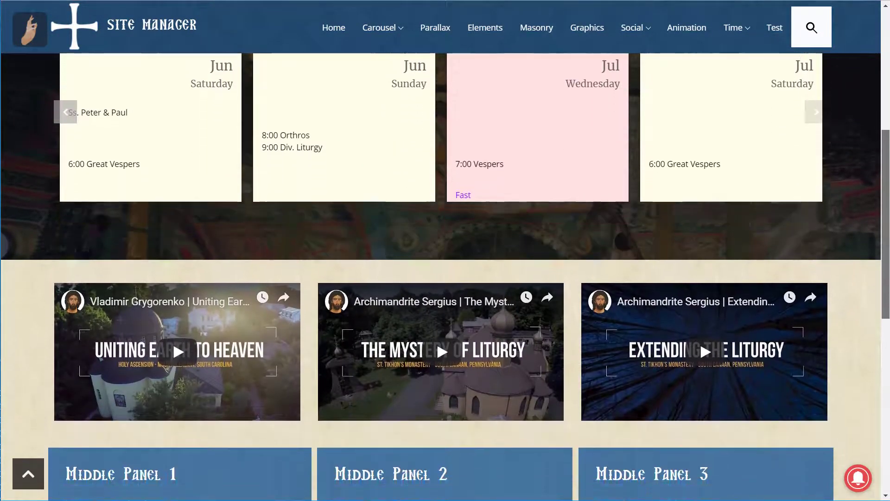